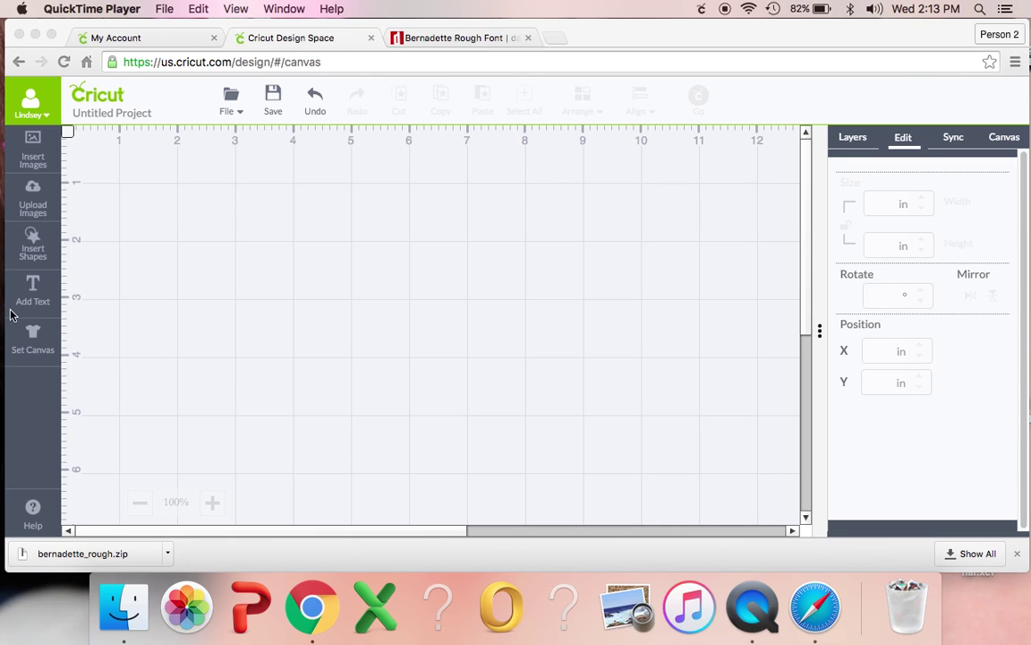
Add the name as Cricut Alphabet text and drag it to the canvas top-left
click(33, 296)
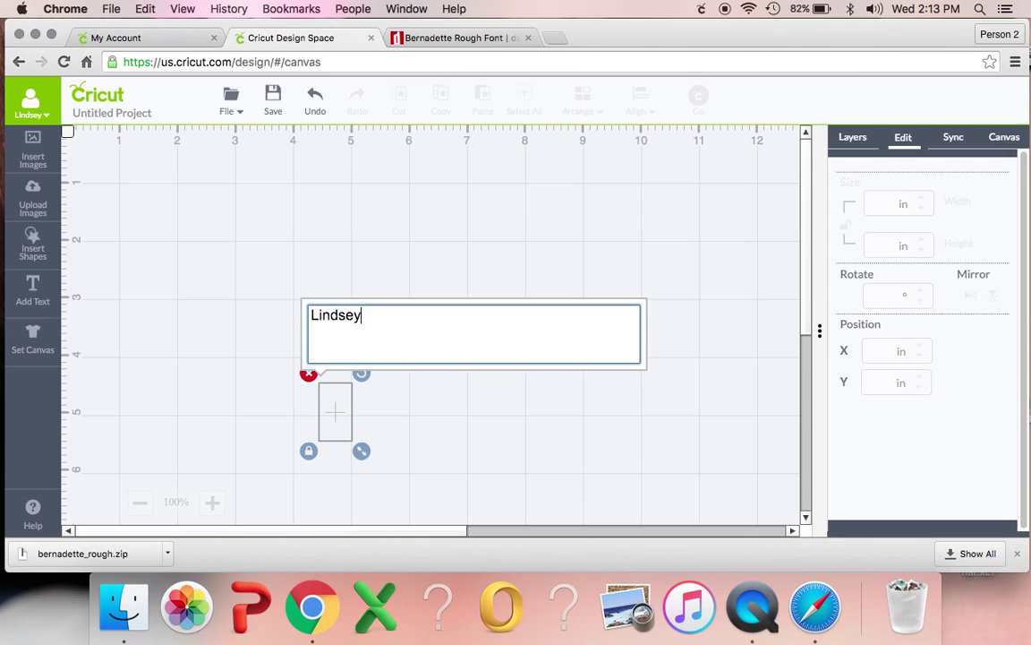
click(412, 219)
drag(484, 408, 358, 212)
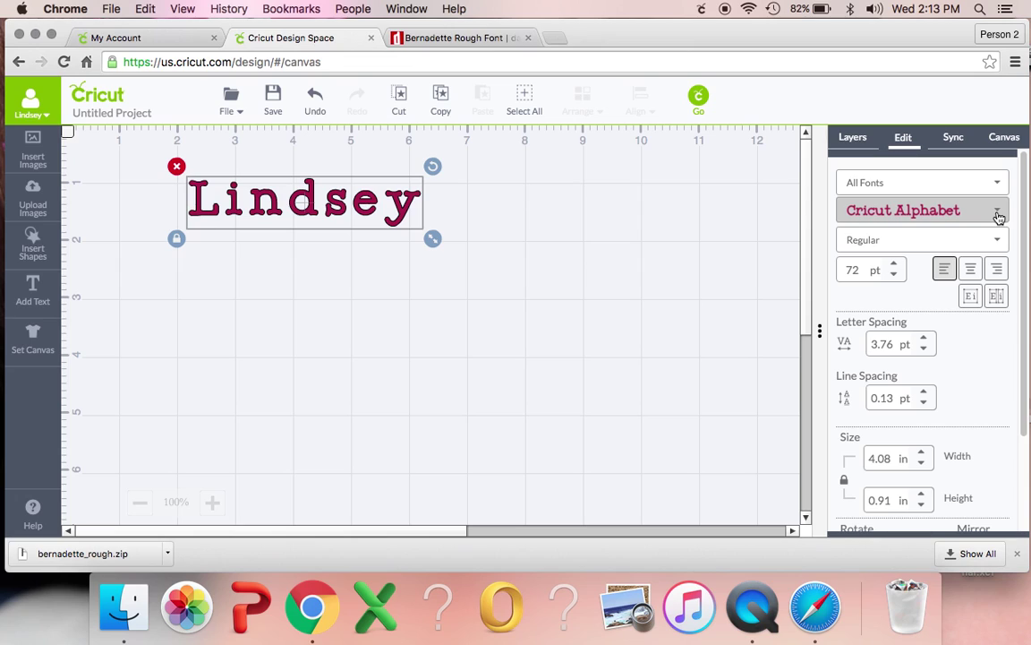
Pick 3 Birds Life from the font dropdown, then reopen the list to browse more fonts
click(998, 214)
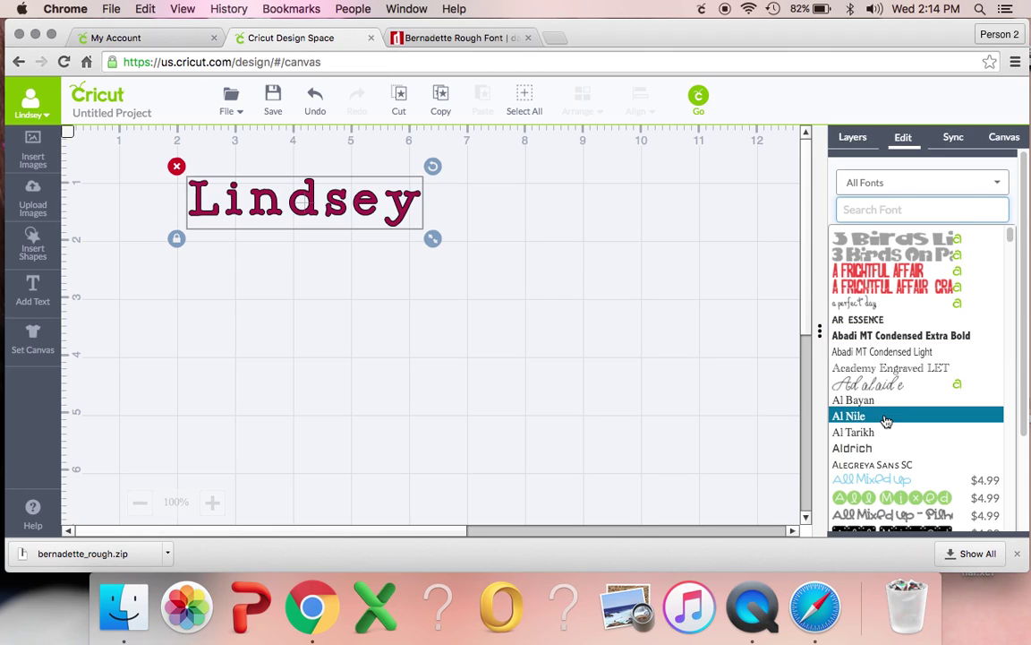
click(958, 240)
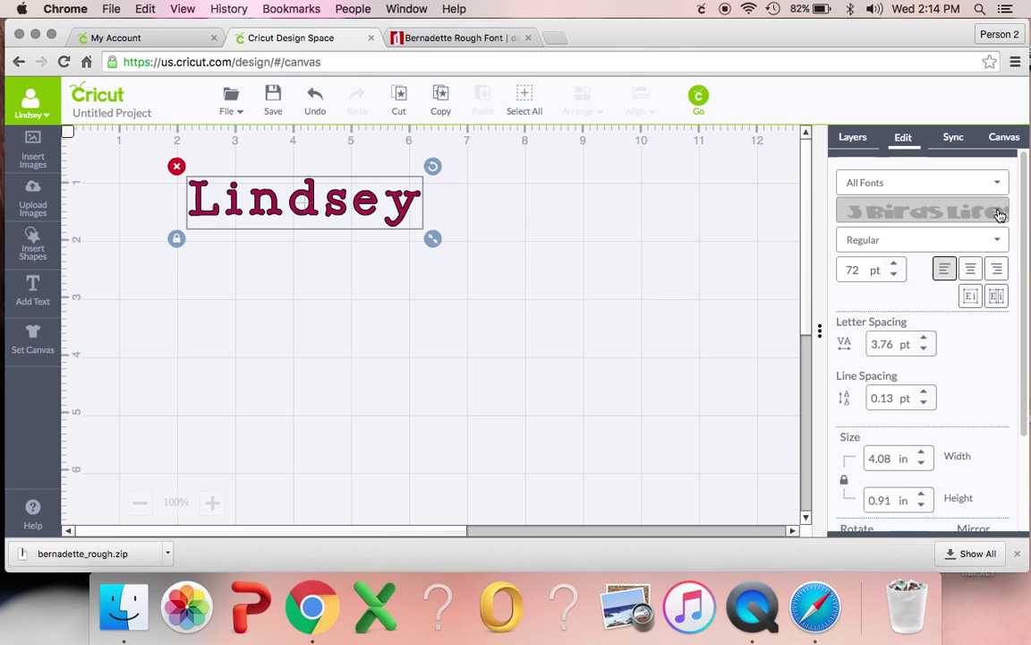
click(1000, 215)
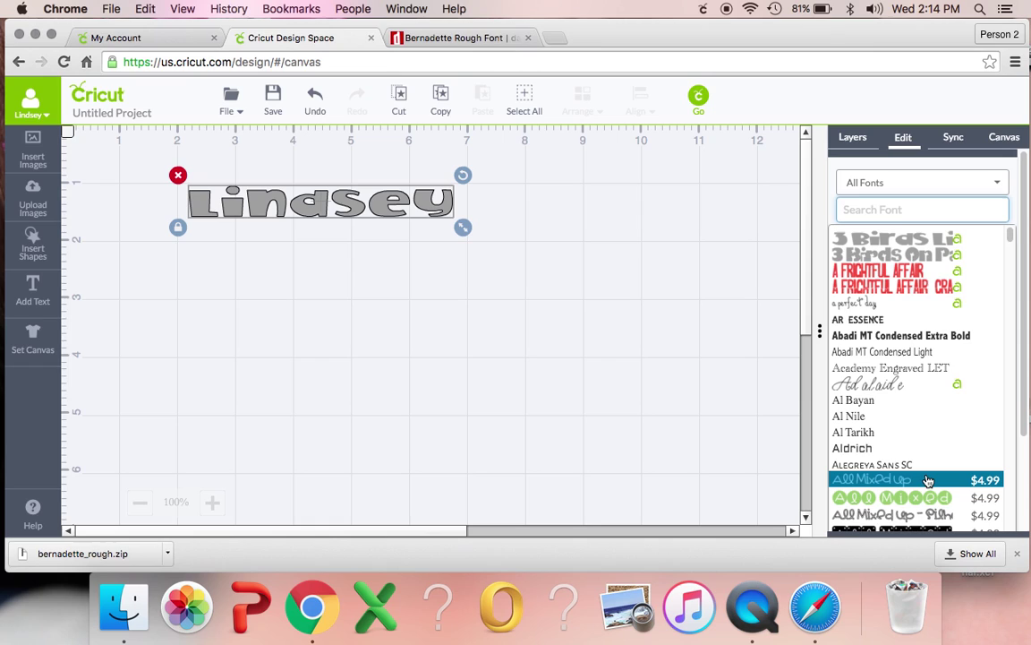
Close the font list and go back to the plain Bernadette Rough page in the dafont tab
click(632, 346)
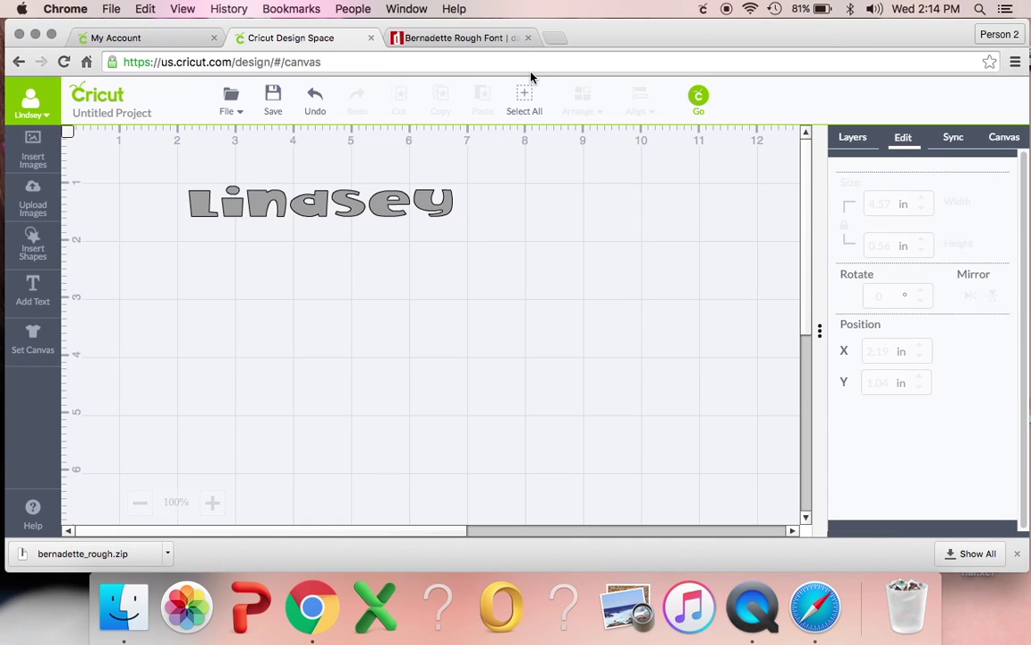
click(446, 39)
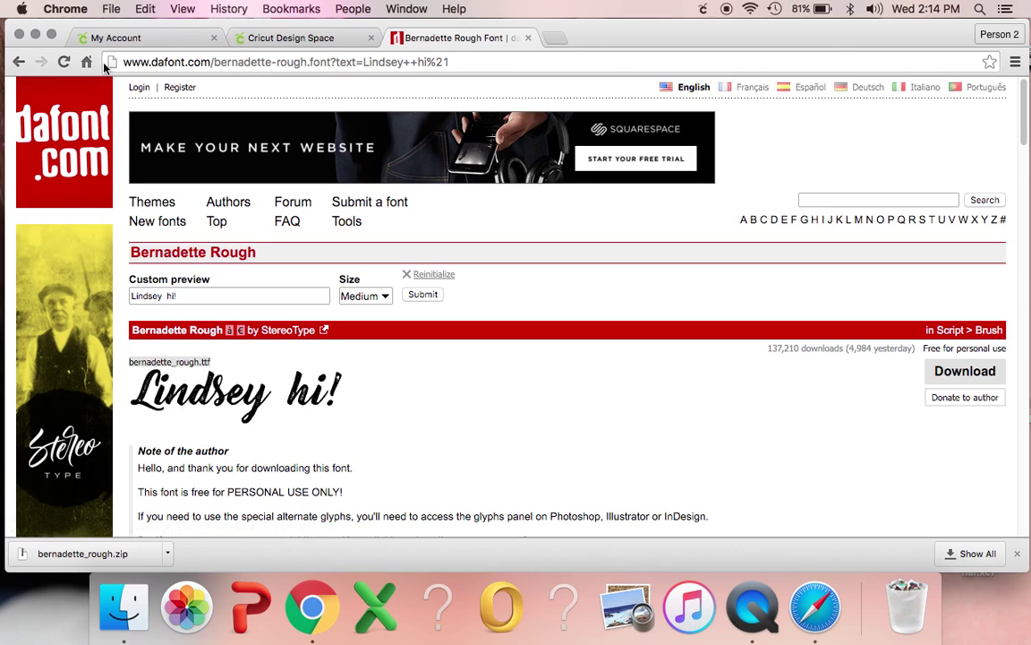
right_click(18, 60)
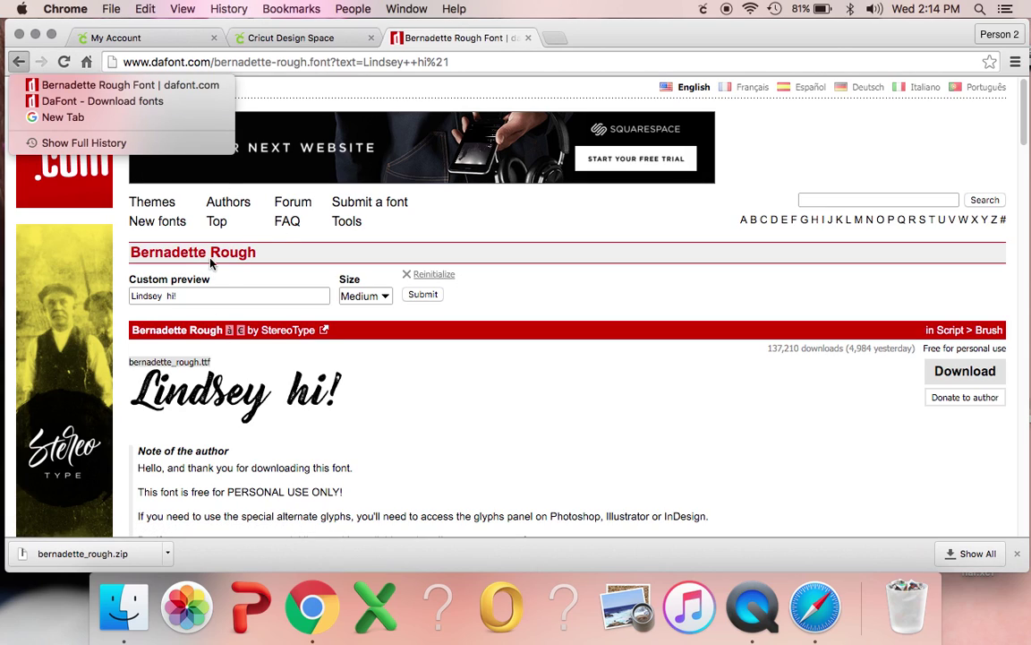
click(130, 85)
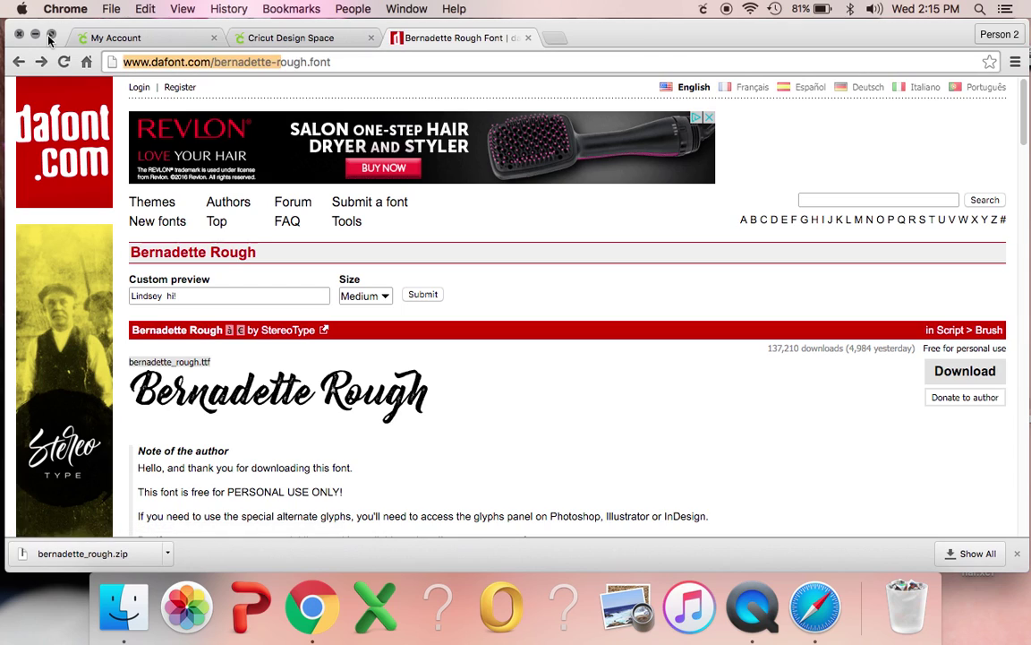
Load dafont.com in the address bar and scroll through its home page
click(343, 61)
text(dafot)
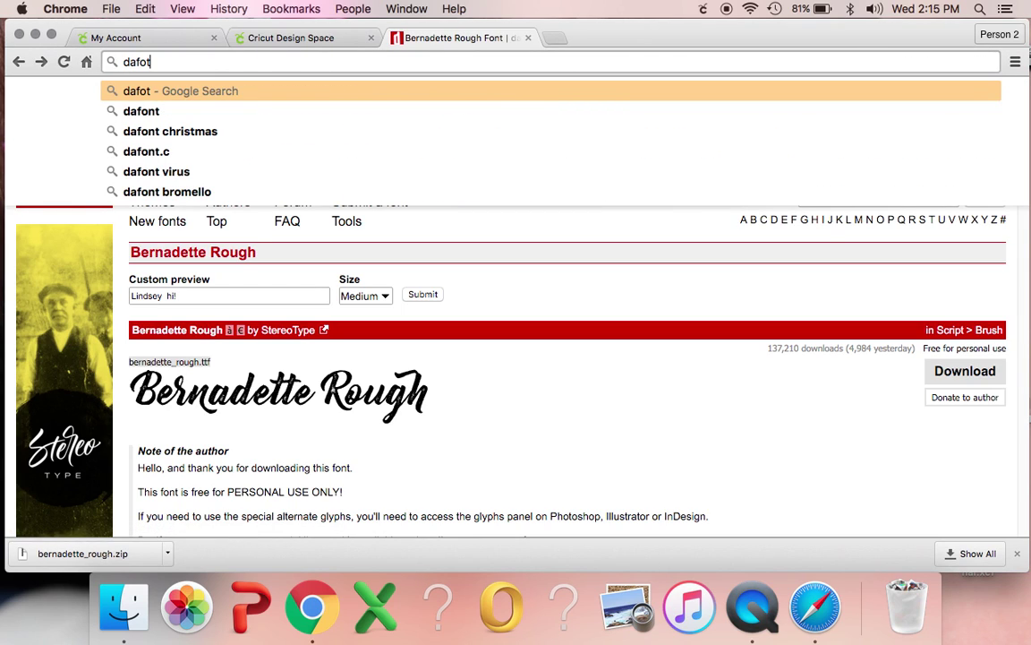
key(BackSpace)
text(nt.)
key(Return)
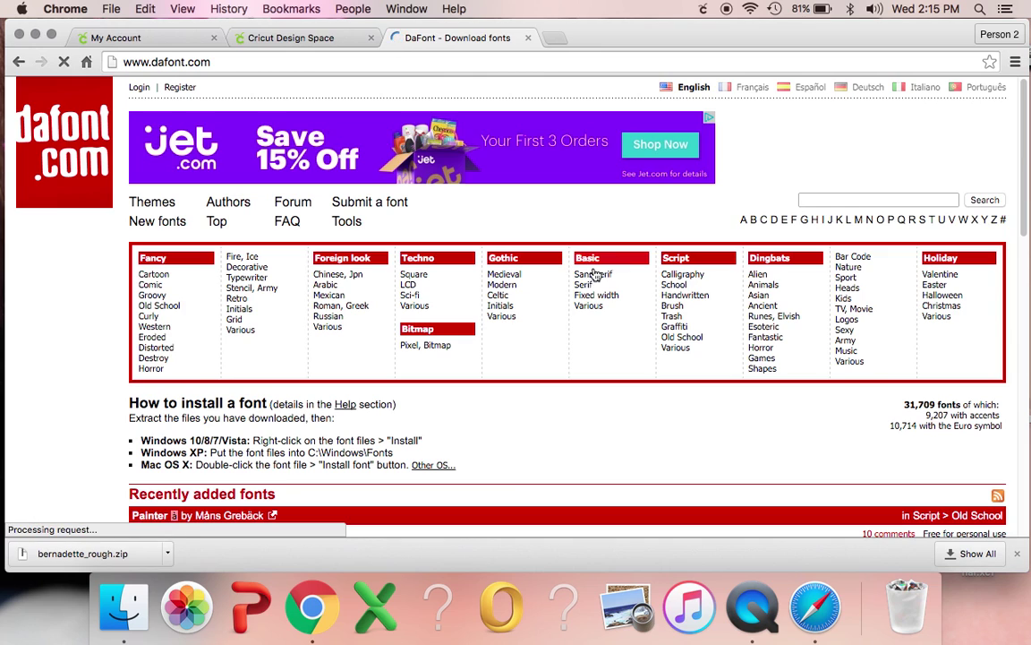
scroll(421, 374, down, 10)
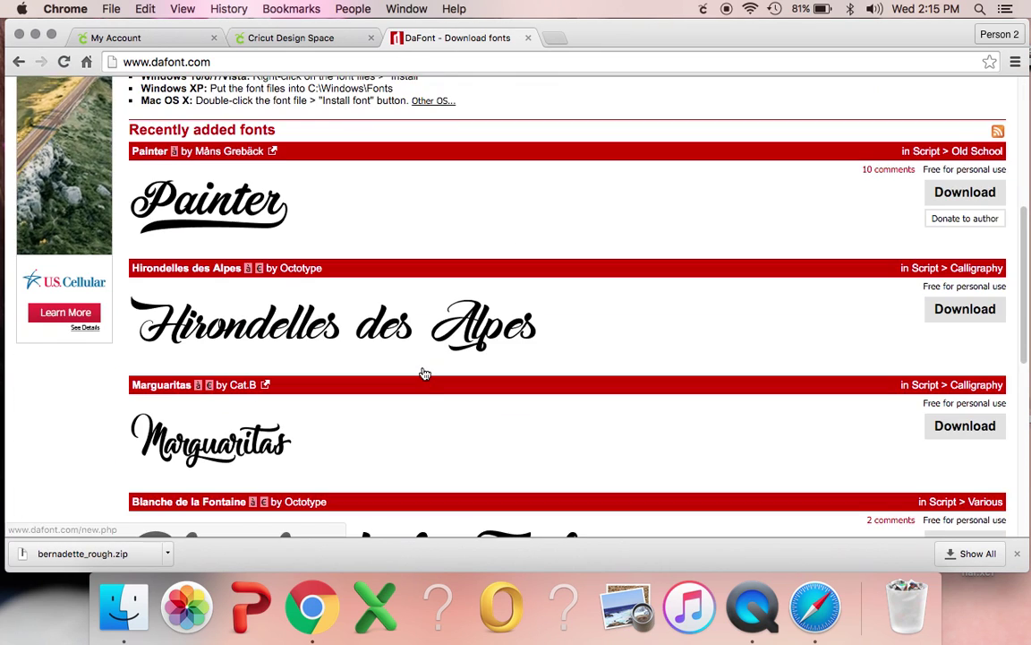
scroll(425, 374, down, 6)
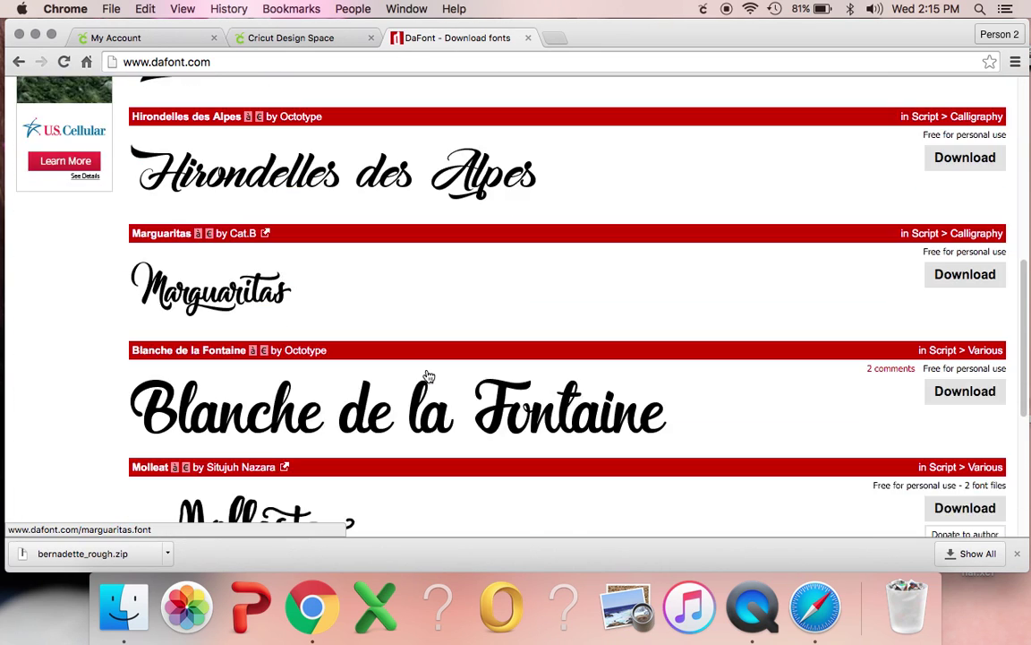
scroll(429, 376, up, 15)
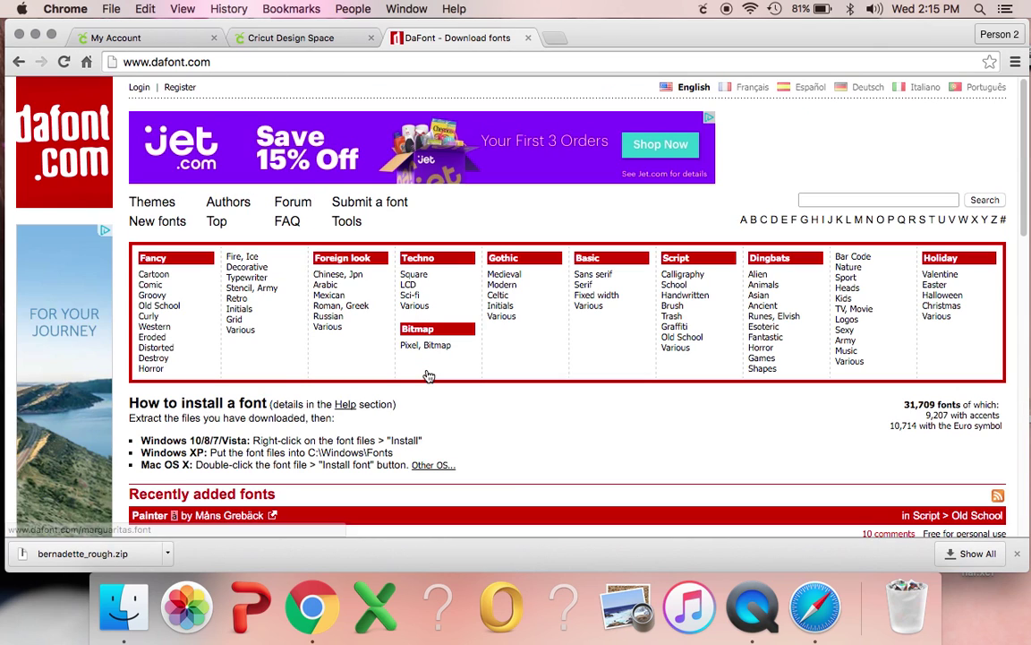
Open the letter B font index and browse listing pages 3, 6 and 12
click(753, 221)
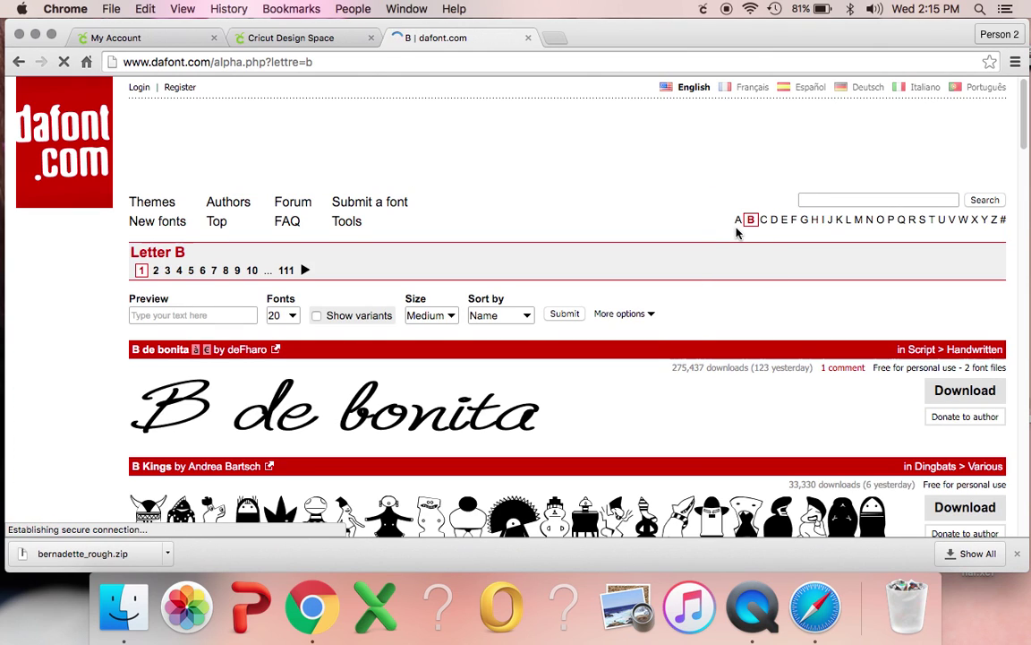
scroll(737, 234, down, 10)
scroll(740, 248, down, 12)
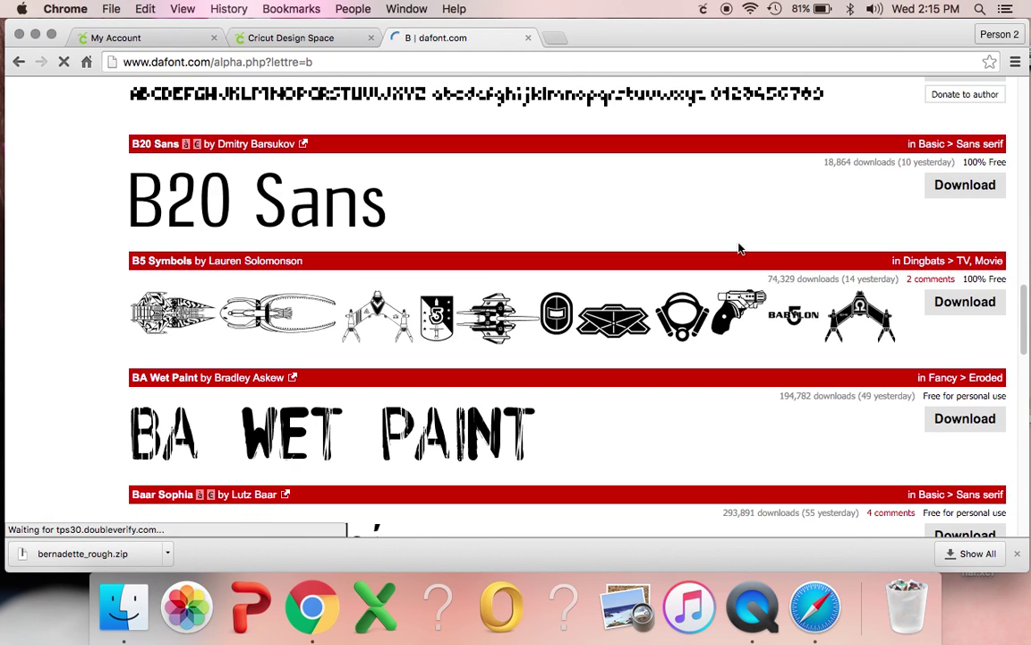
scroll(740, 248, down, 6)
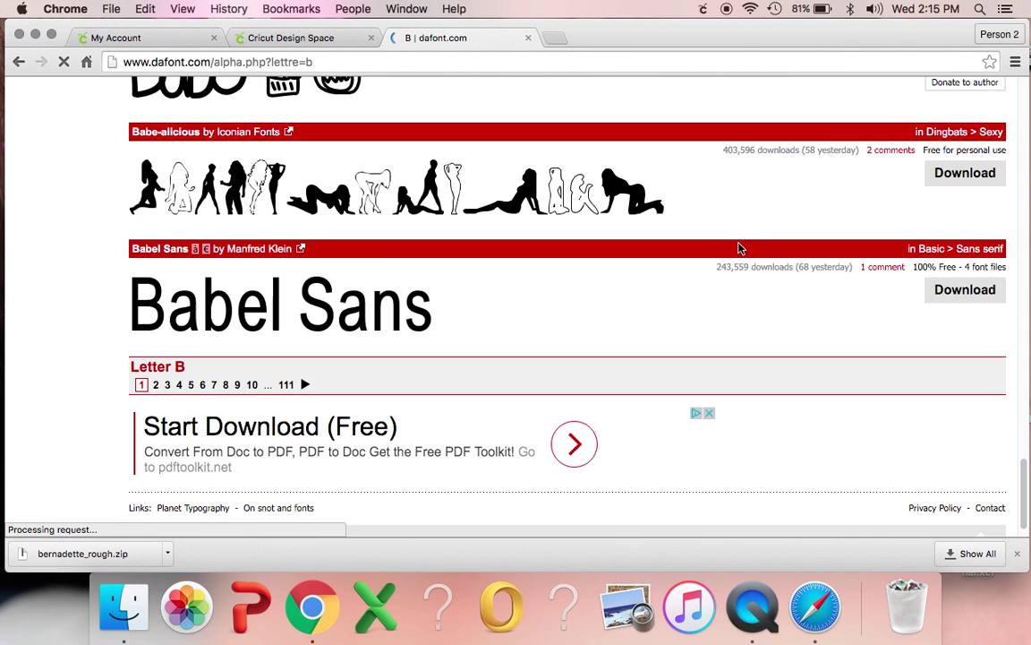
click(167, 391)
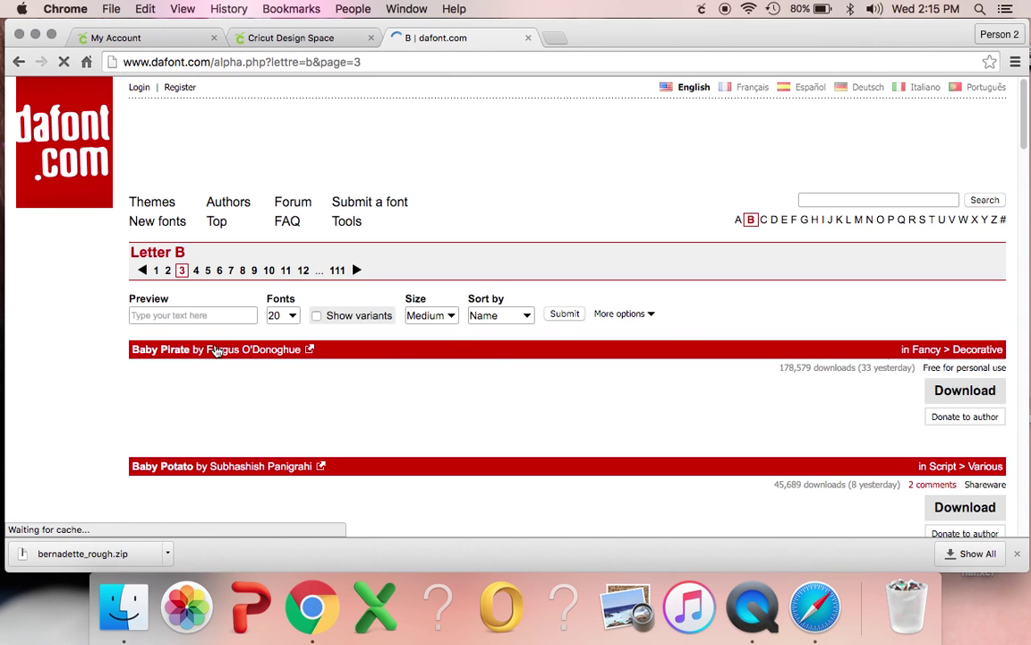
scroll(215, 350, down, 20)
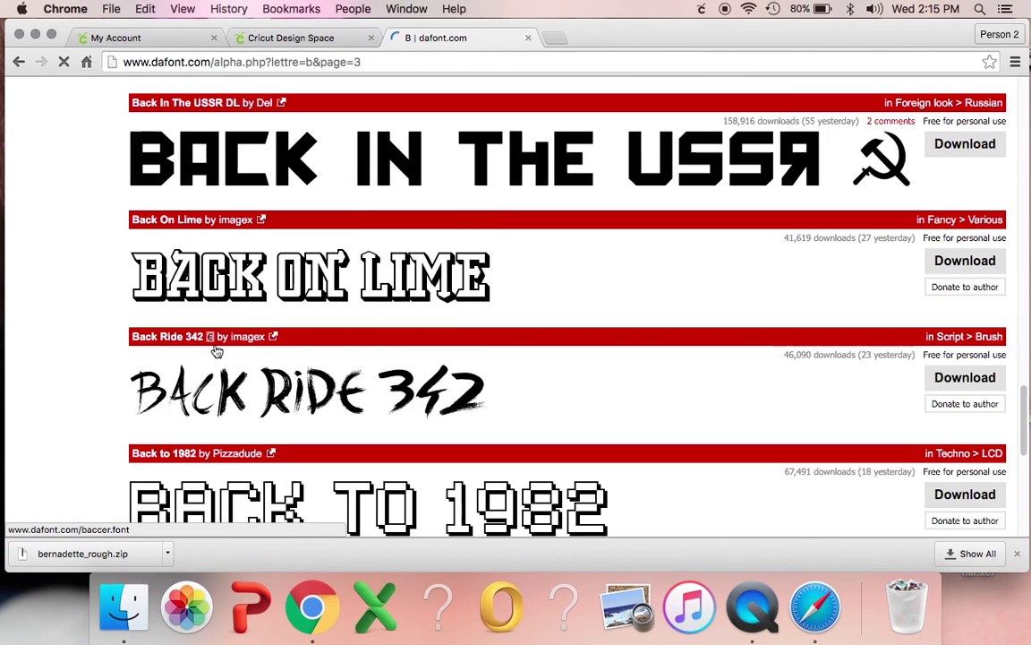
scroll(216, 351, down, 10)
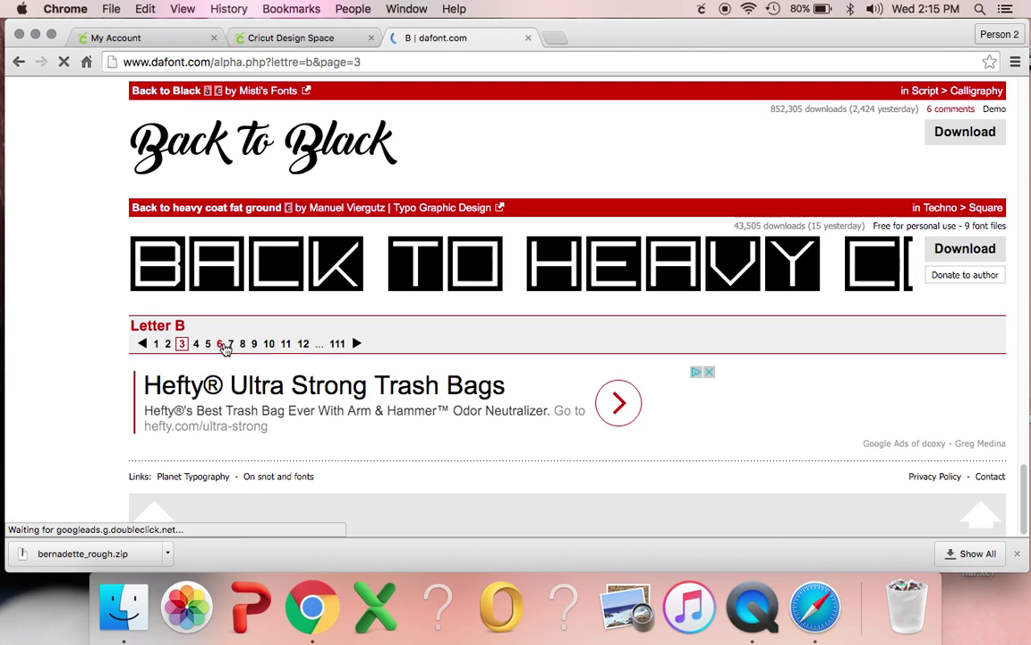
click(221, 344)
scroll(278, 342, down, 10)
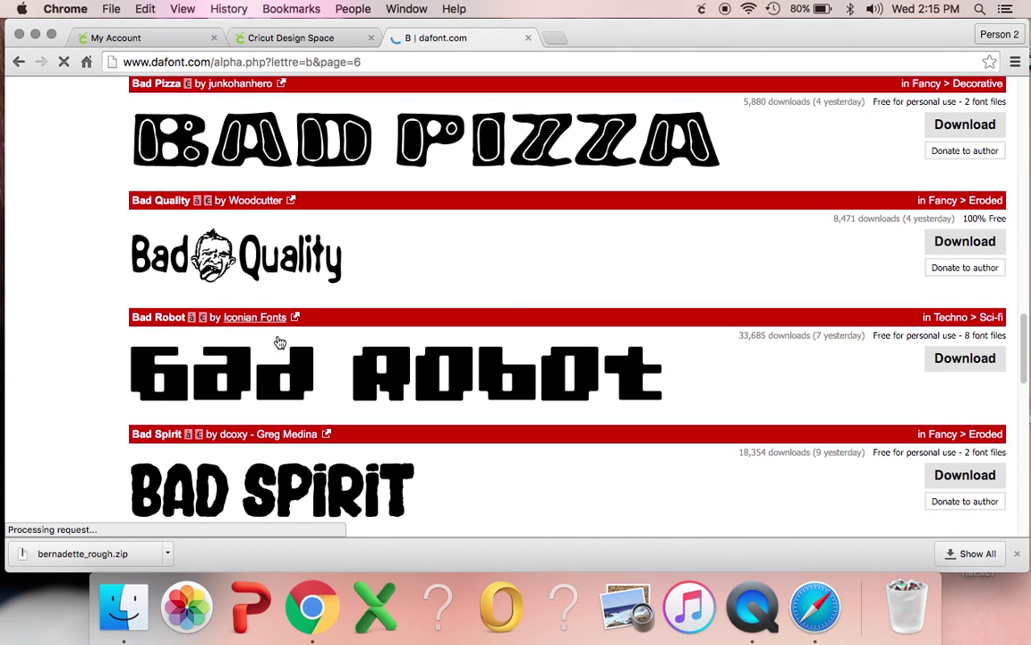
scroll(279, 342, down, 5)
scroll(279, 343, up, 20)
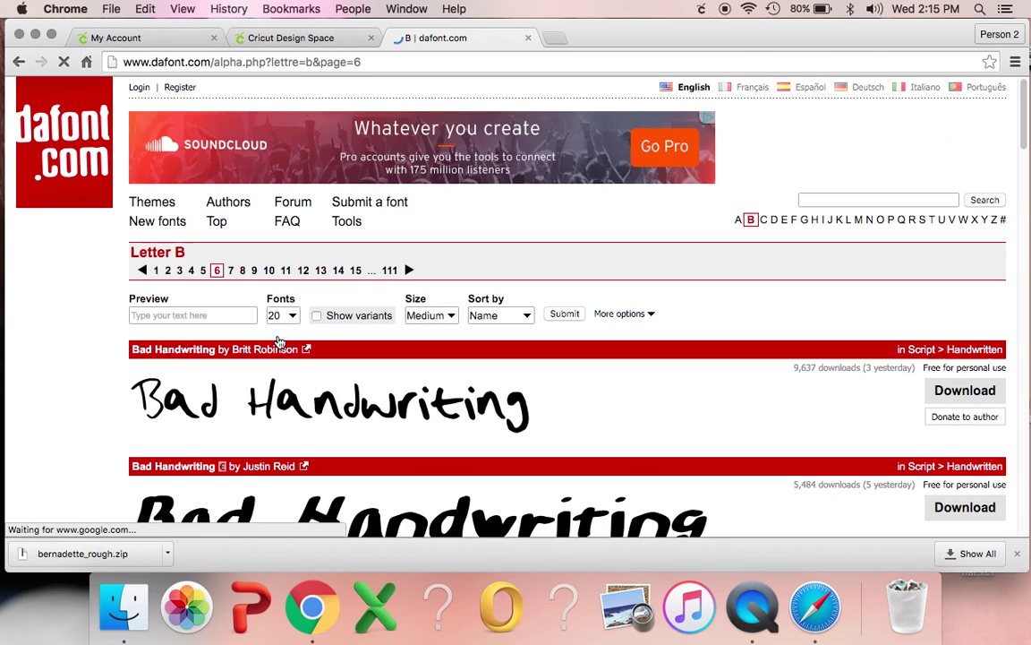
scroll(280, 343, down, 9)
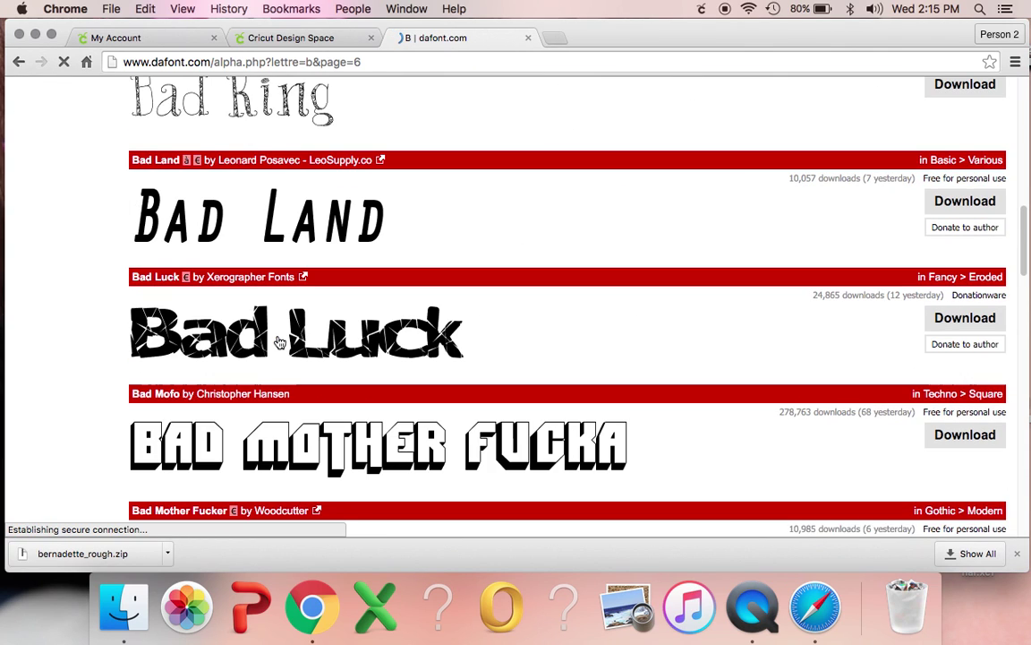
scroll(279, 343, down, 15)
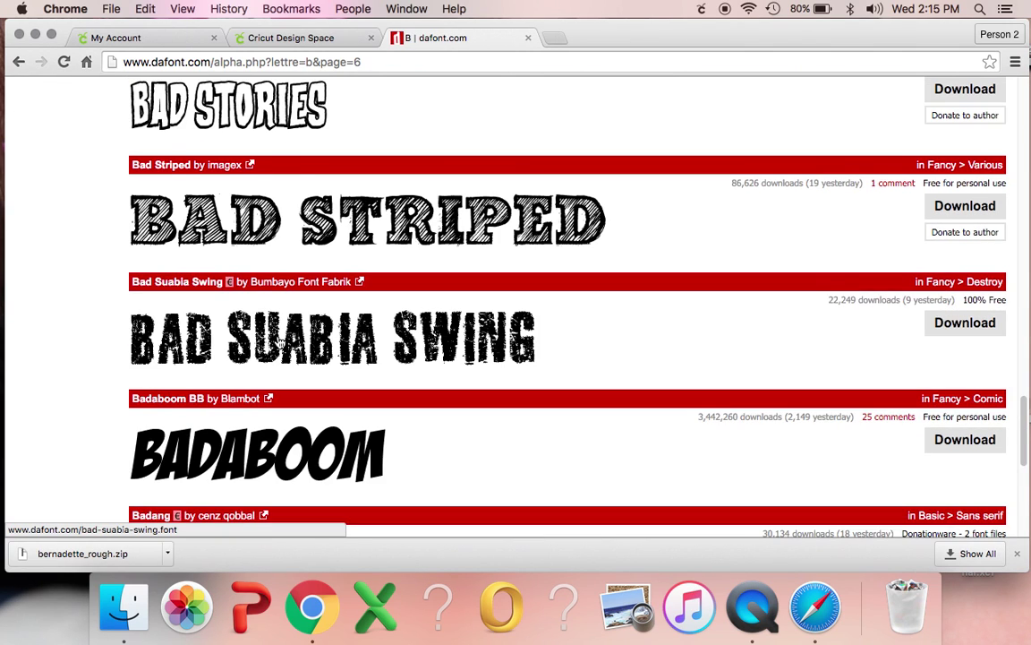
scroll(279, 343, down, 5)
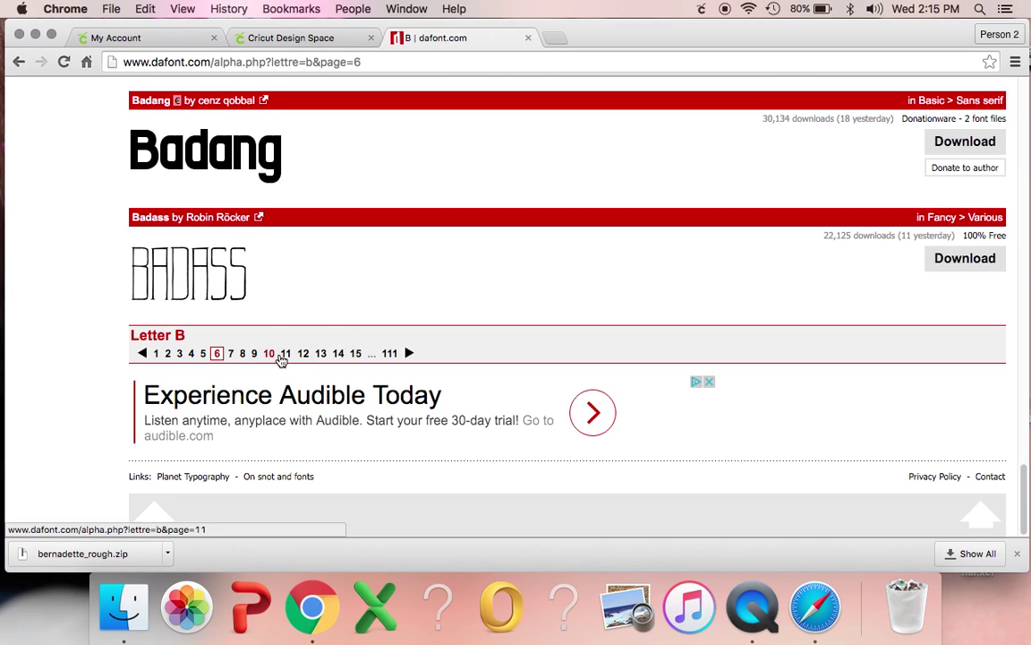
click(304, 355)
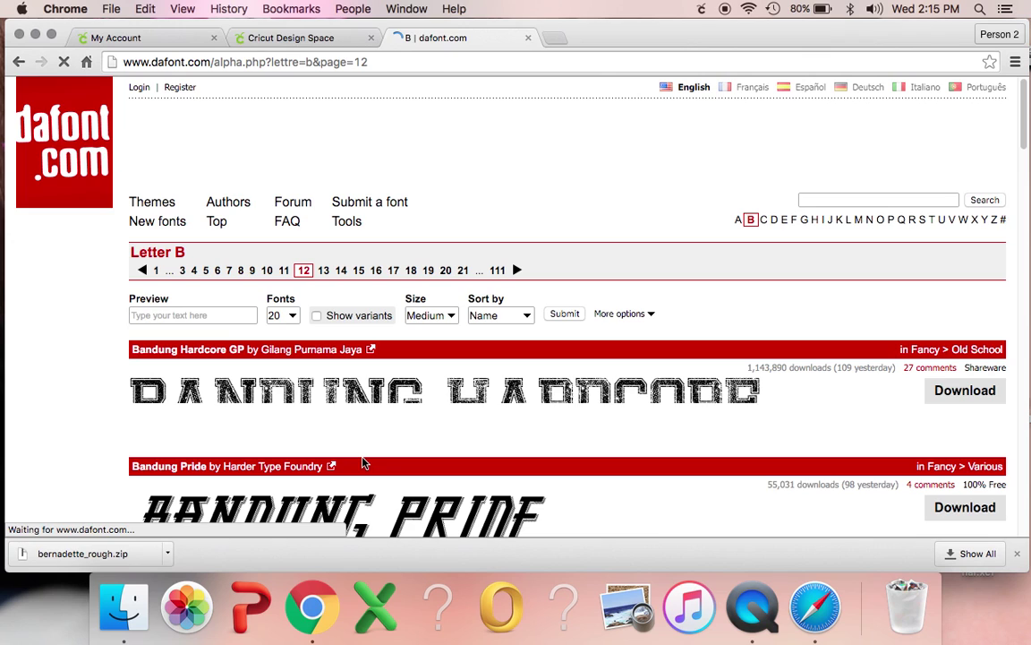
scroll(357, 456, down, 3)
scroll(356, 455, down, 15)
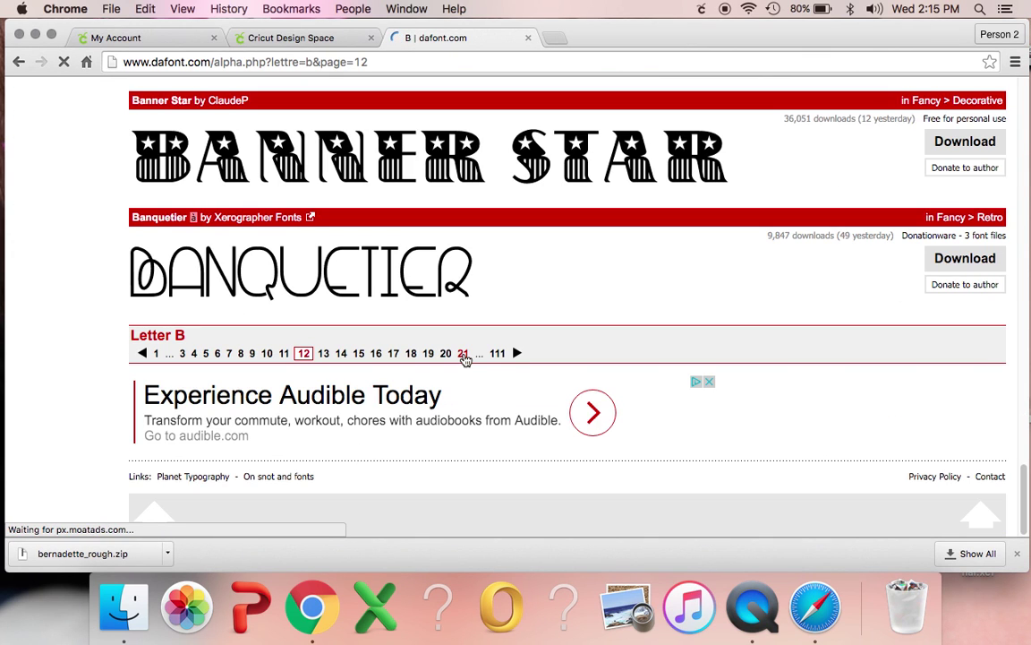
Browse letter B listing pages 21, 27 and 31
click(463, 354)
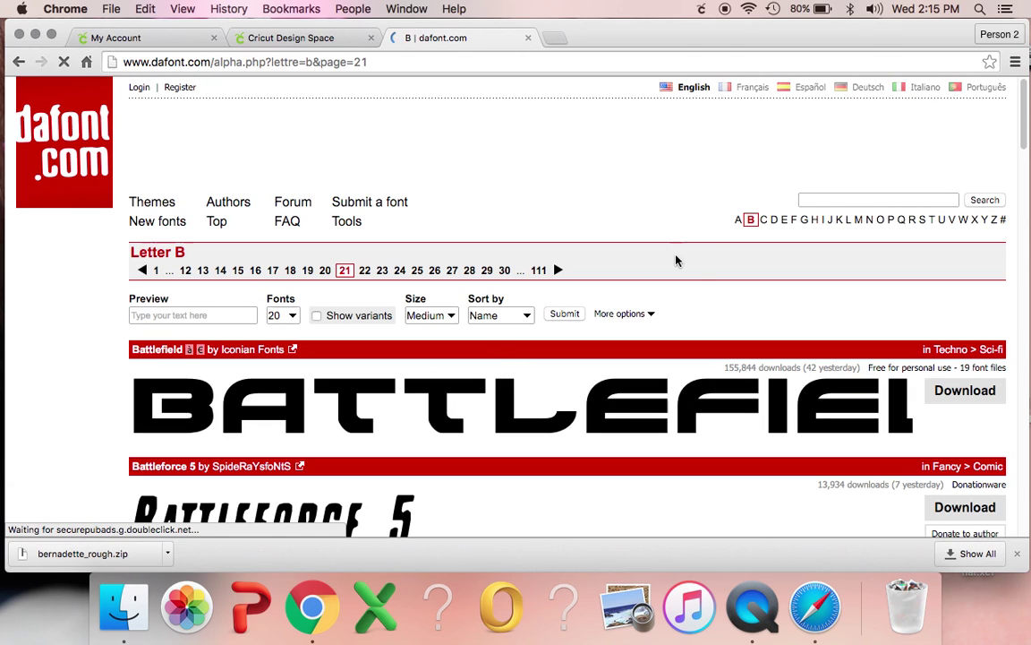
scroll(769, 287, down, 3)
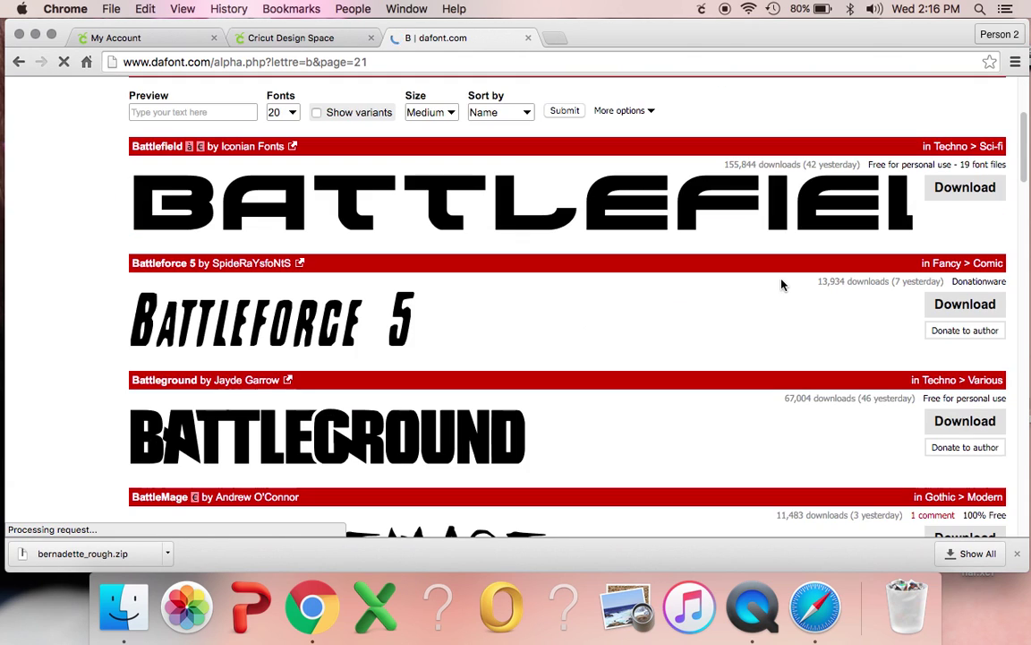
scroll(766, 285, down, 3)
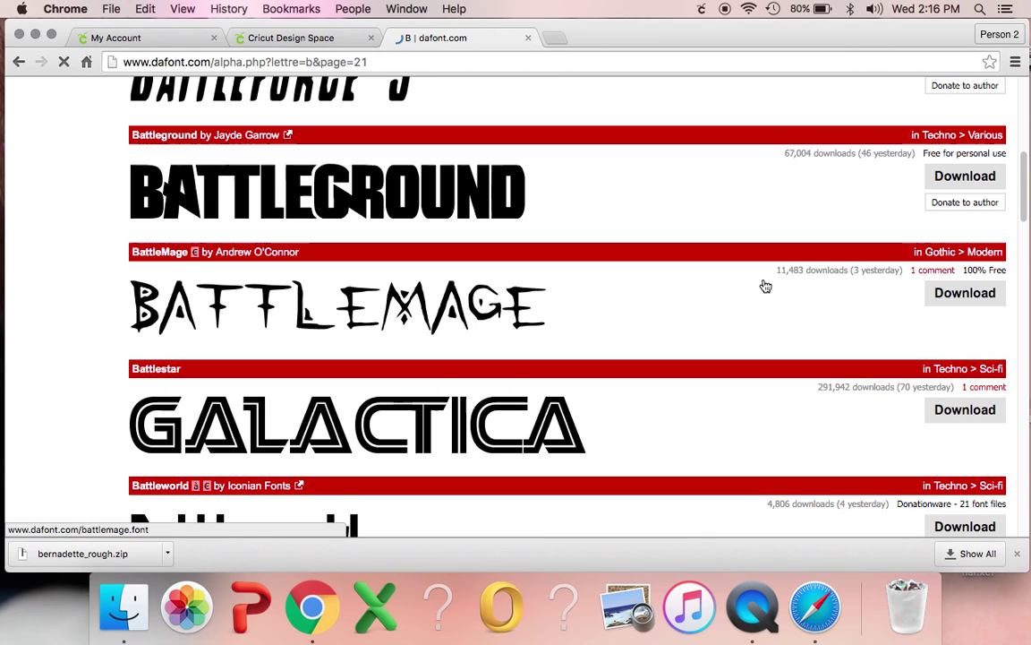
scroll(763, 288, down, 5)
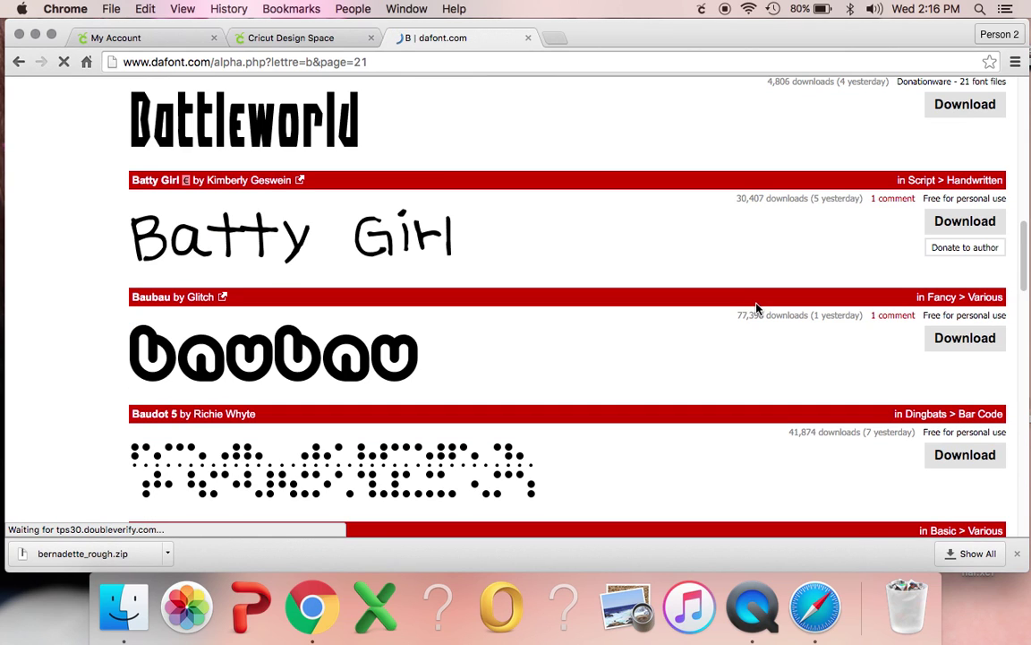
scroll(753, 305, down, 1)
scroll(750, 309, down, 8)
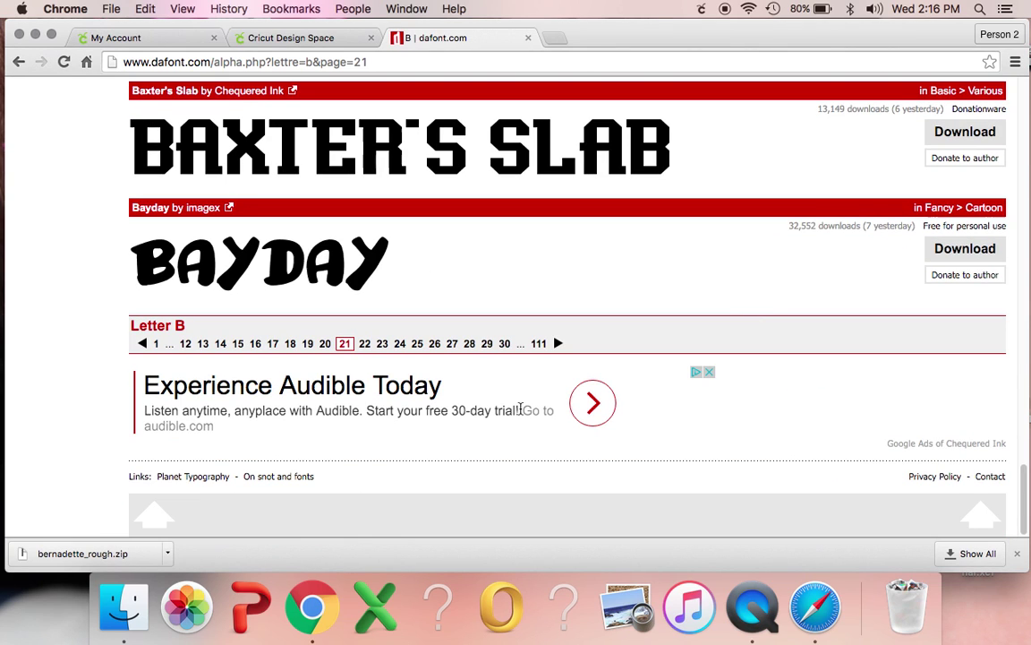
click(452, 343)
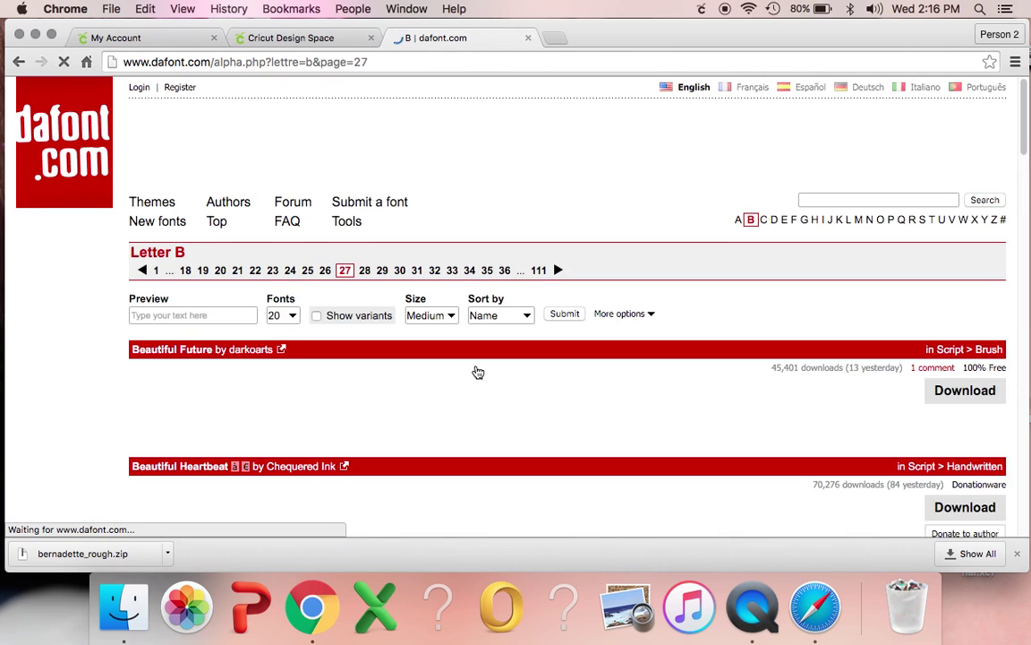
scroll(479, 364, down, 4)
scroll(479, 364, down, 3)
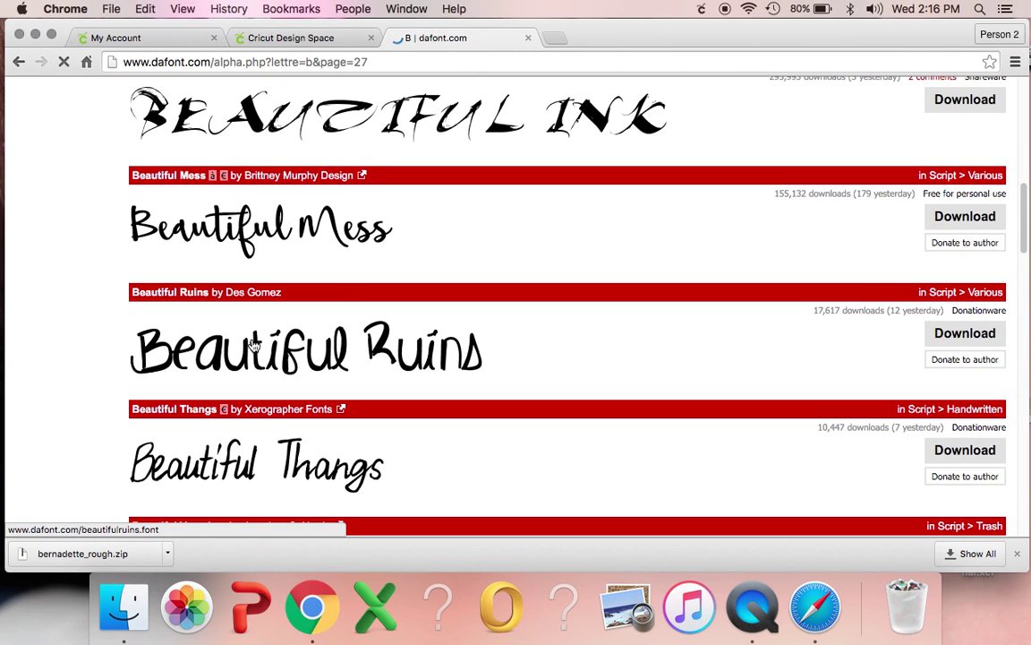
scroll(253, 344, down, 5)
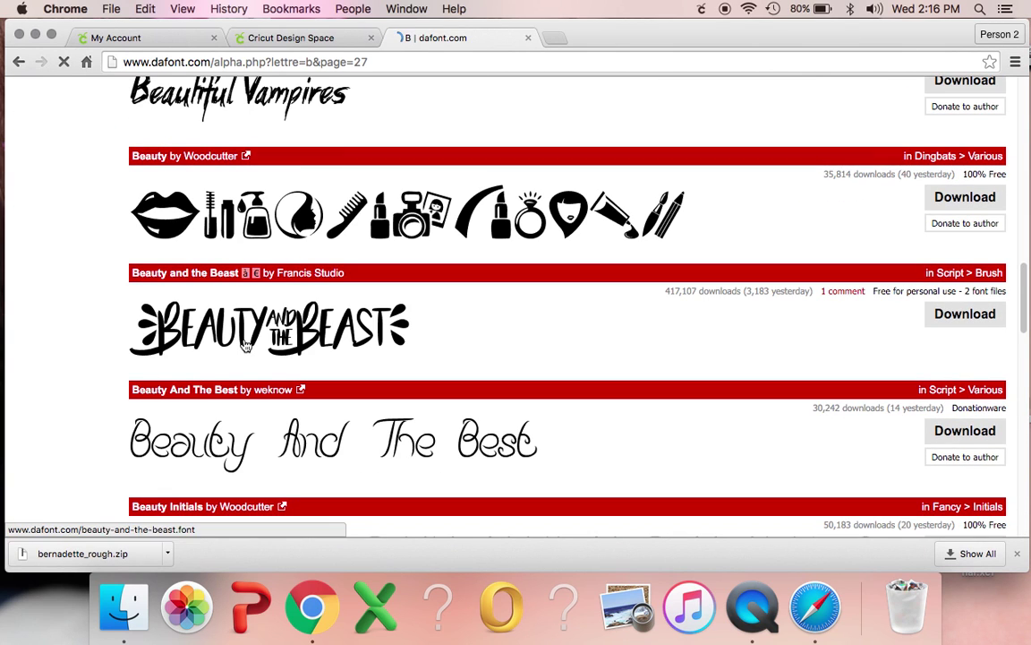
scroll(250, 342, down, 5)
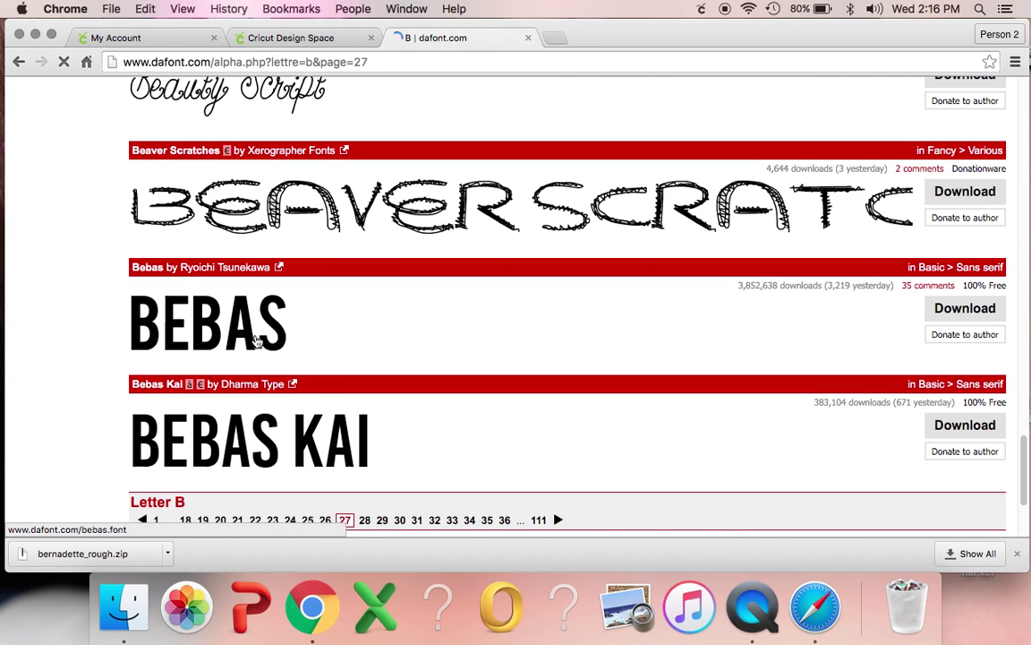
scroll(256, 341, up, 6)
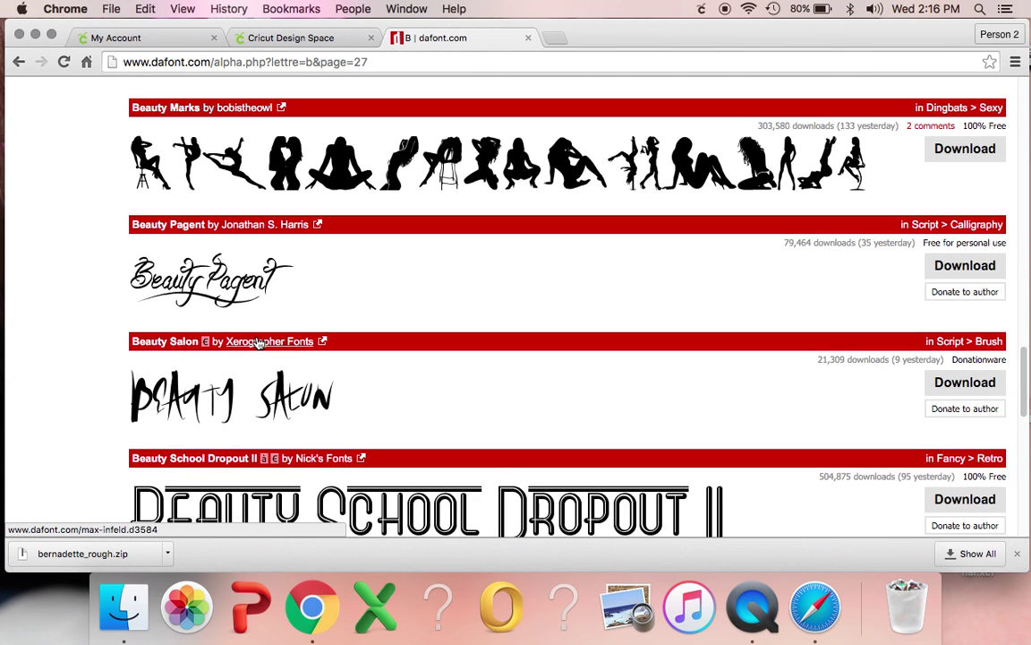
scroll(258, 343, up, 2)
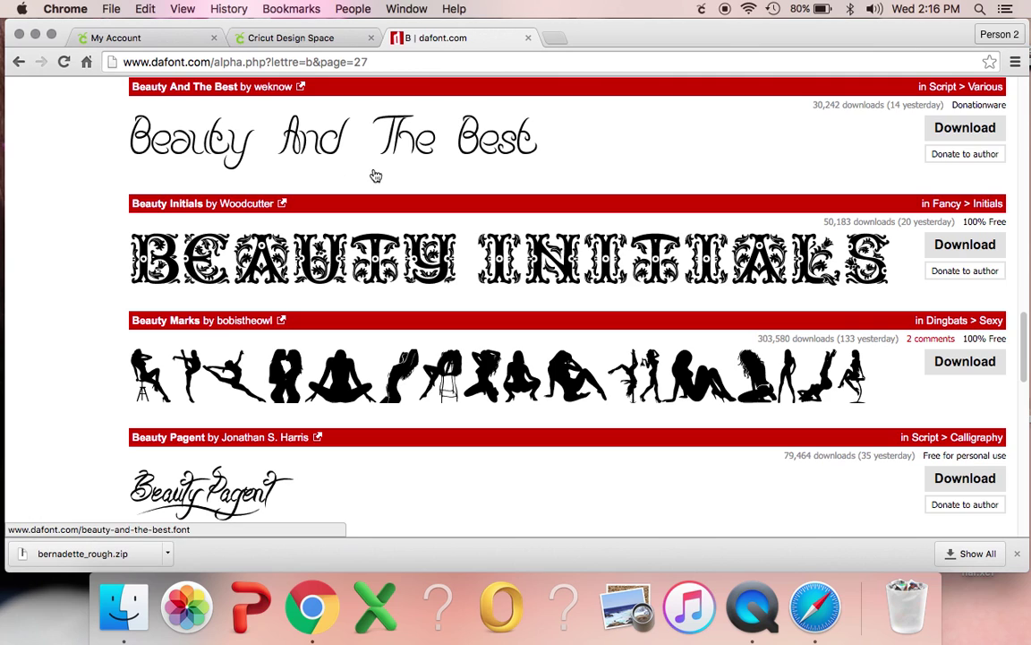
scroll(323, 161, up, 2)
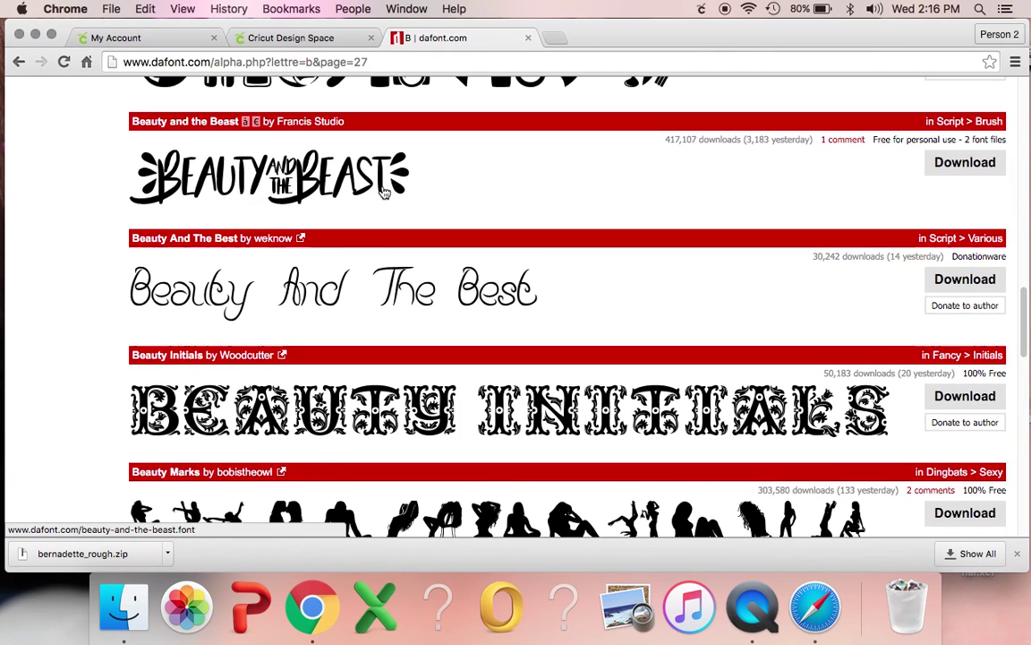
scroll(383, 192, down, 9)
scroll(383, 192, down, 3)
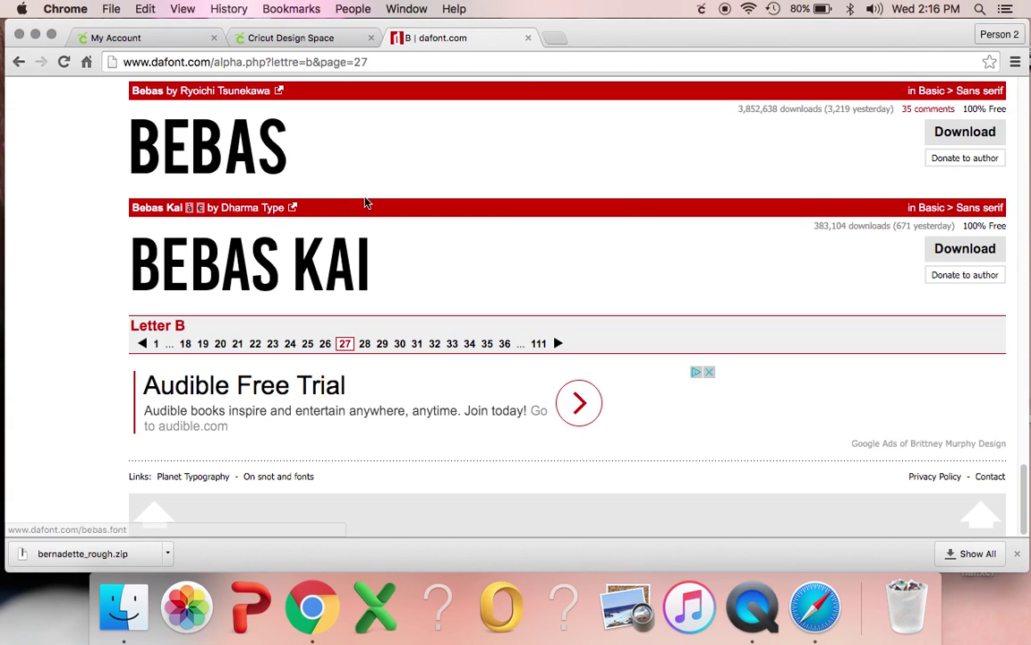
click(418, 346)
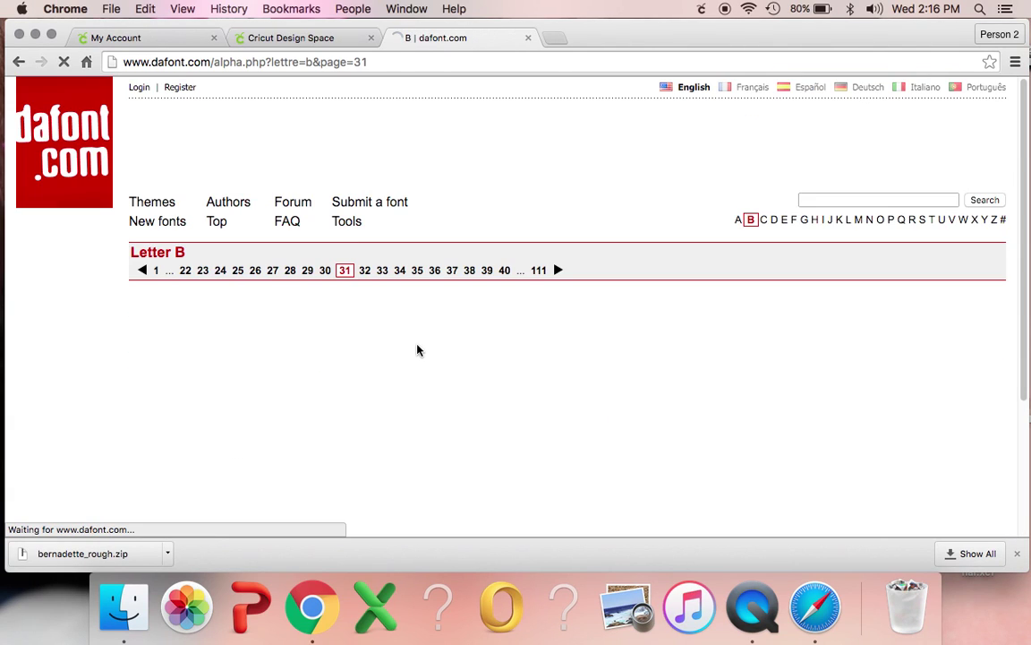
scroll(401, 340, down, 2)
scroll(401, 341, down, 15)
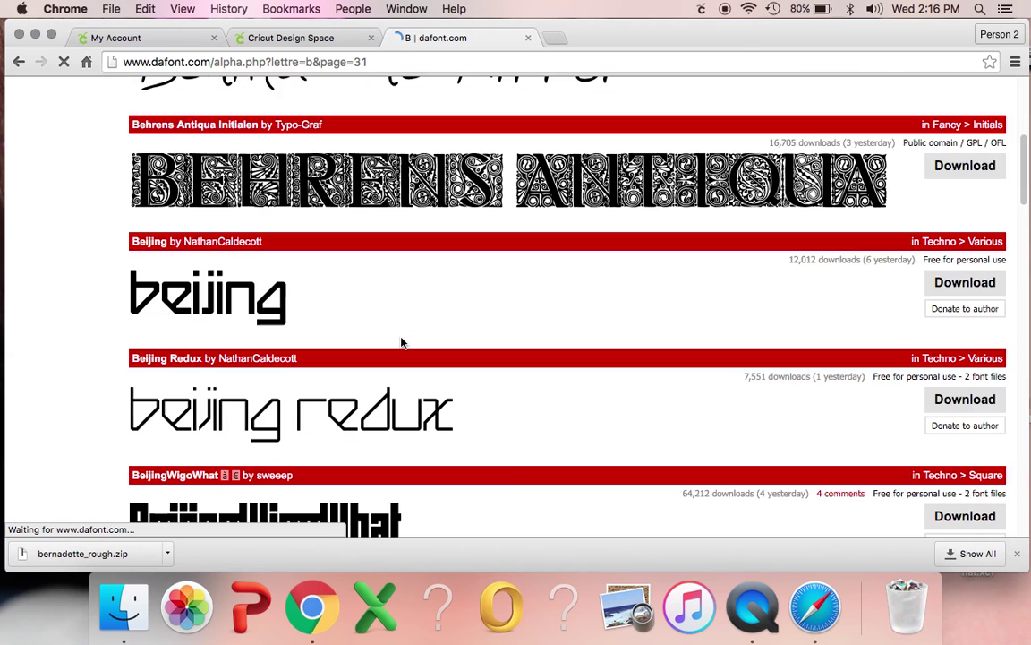
scroll(401, 342, down, 15)
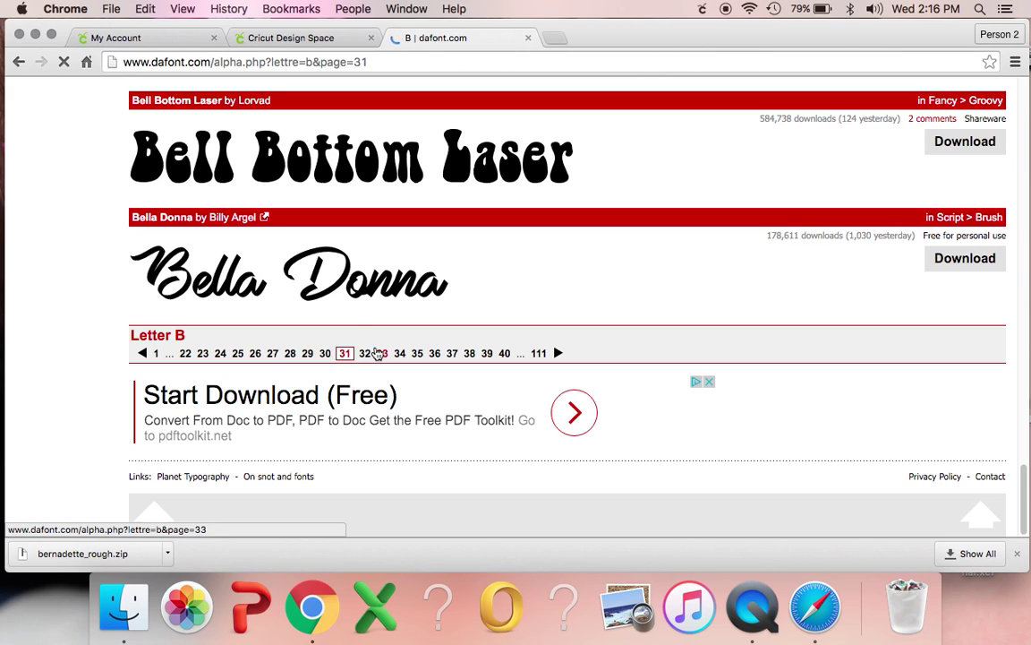
click(383, 356)
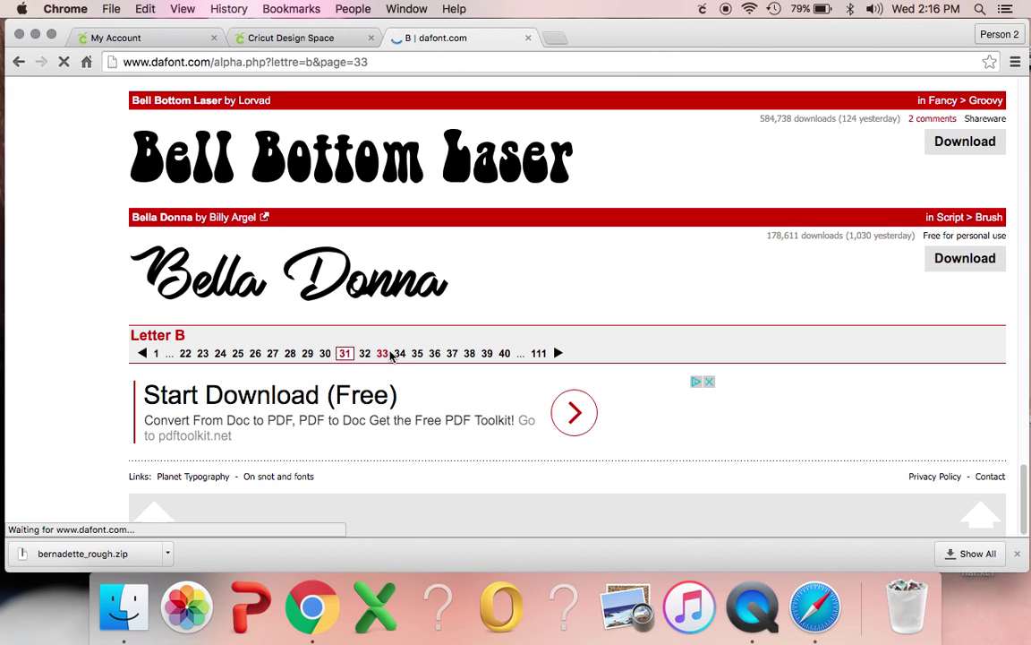
scroll(374, 363, down, 15)
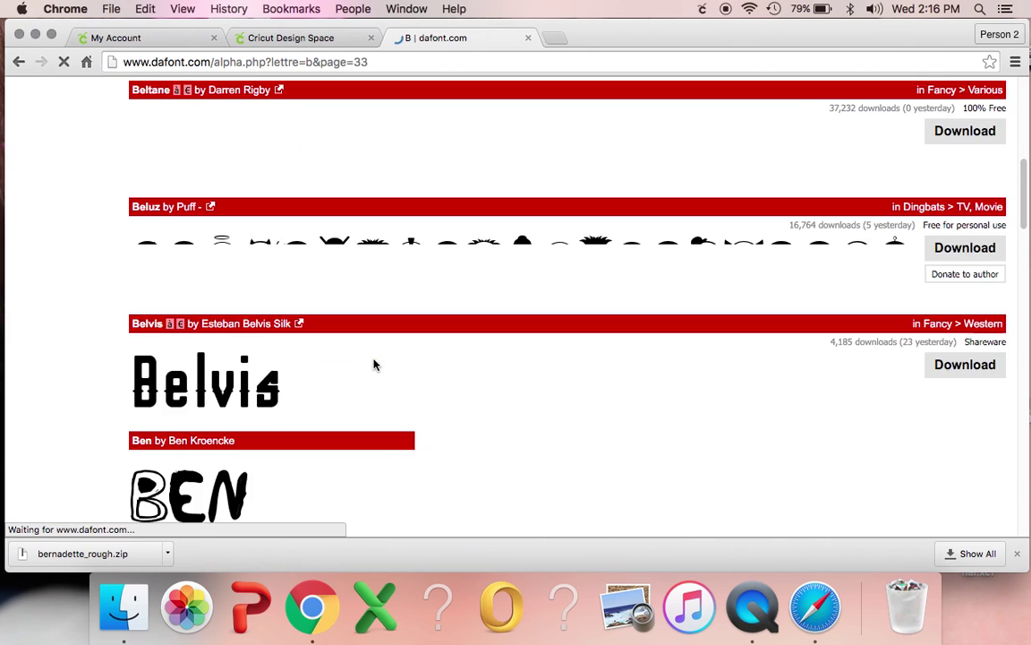
scroll(375, 363, down, 5)
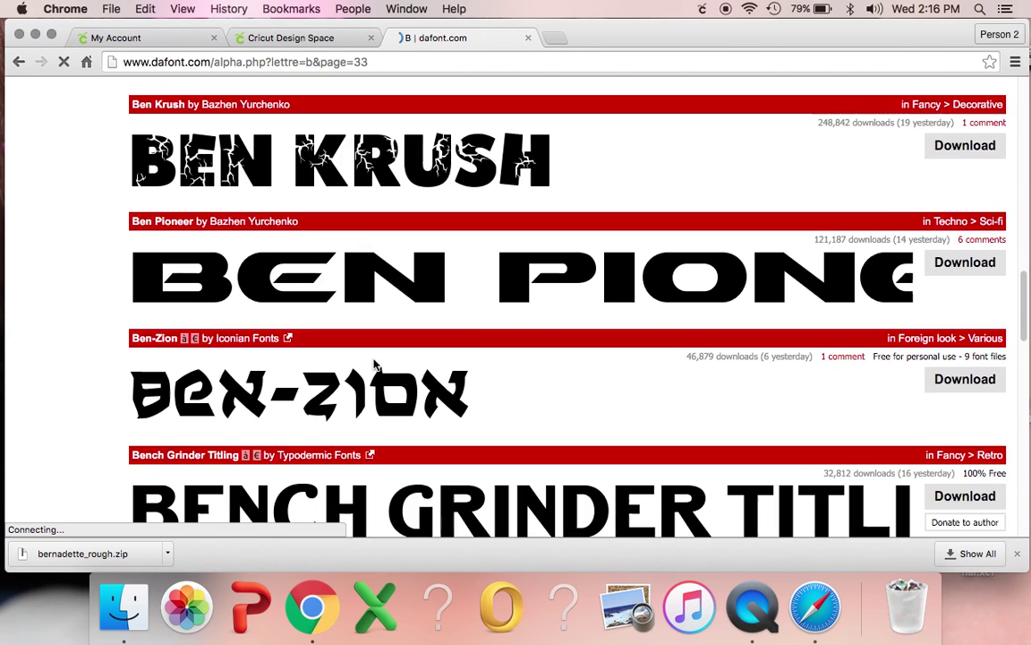
scroll(376, 366, down, 5)
scroll(376, 366, down, 10)
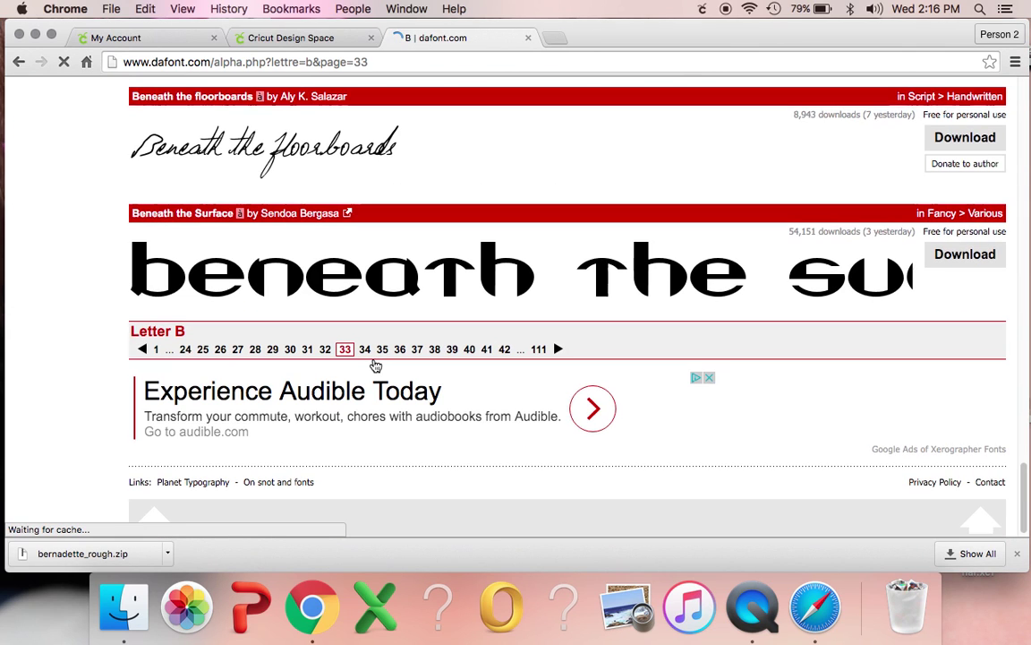
click(400, 345)
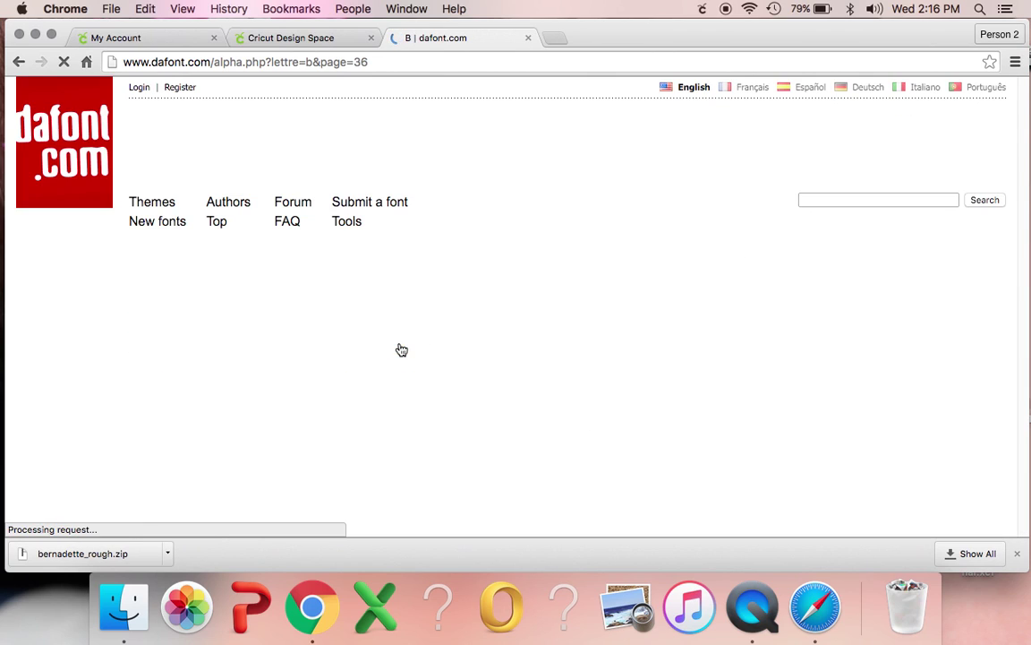
scroll(400, 350, down, 10)
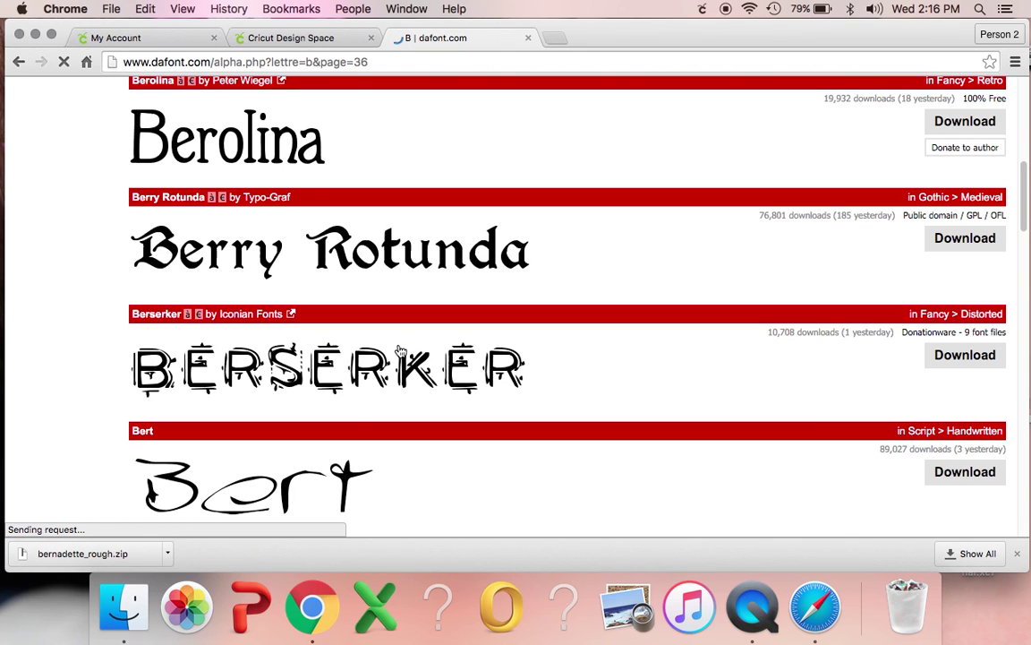
scroll(401, 349, up, 5)
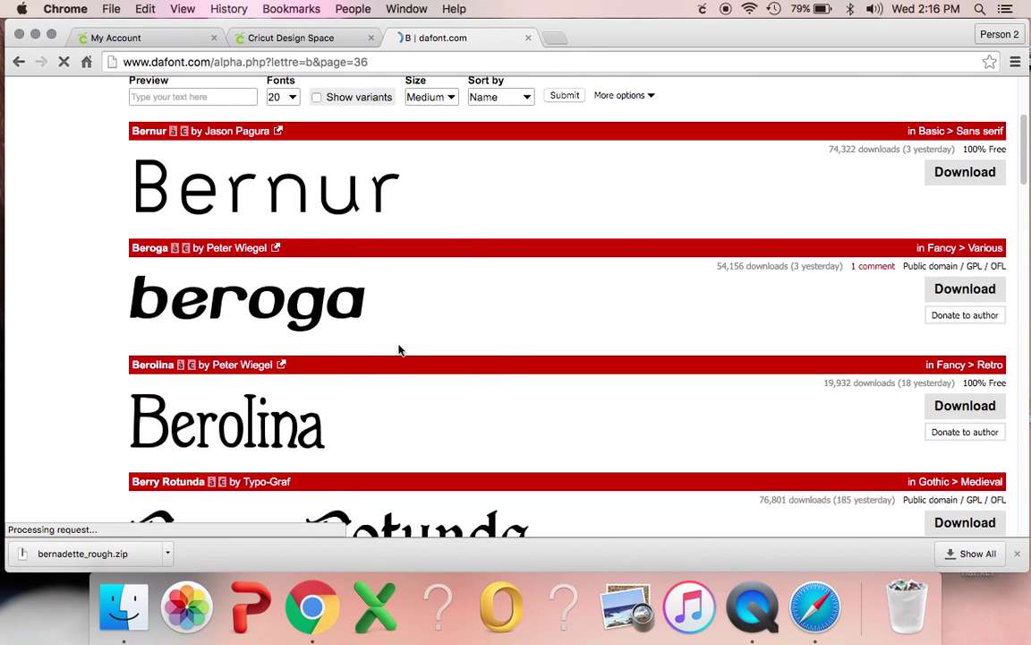
scroll(400, 349, down, 10)
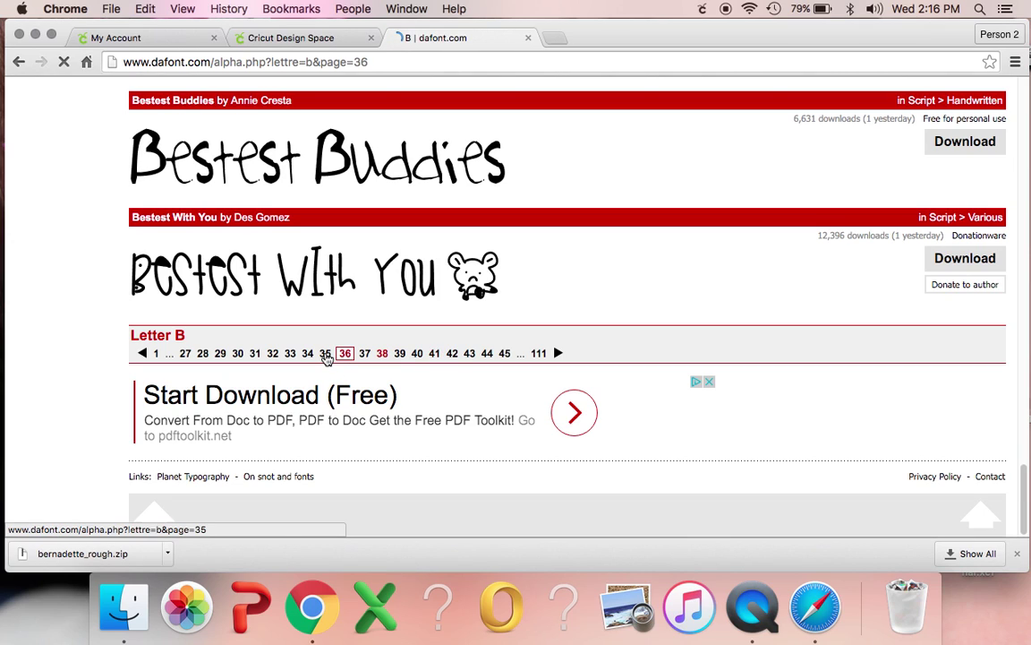
click(326, 354)
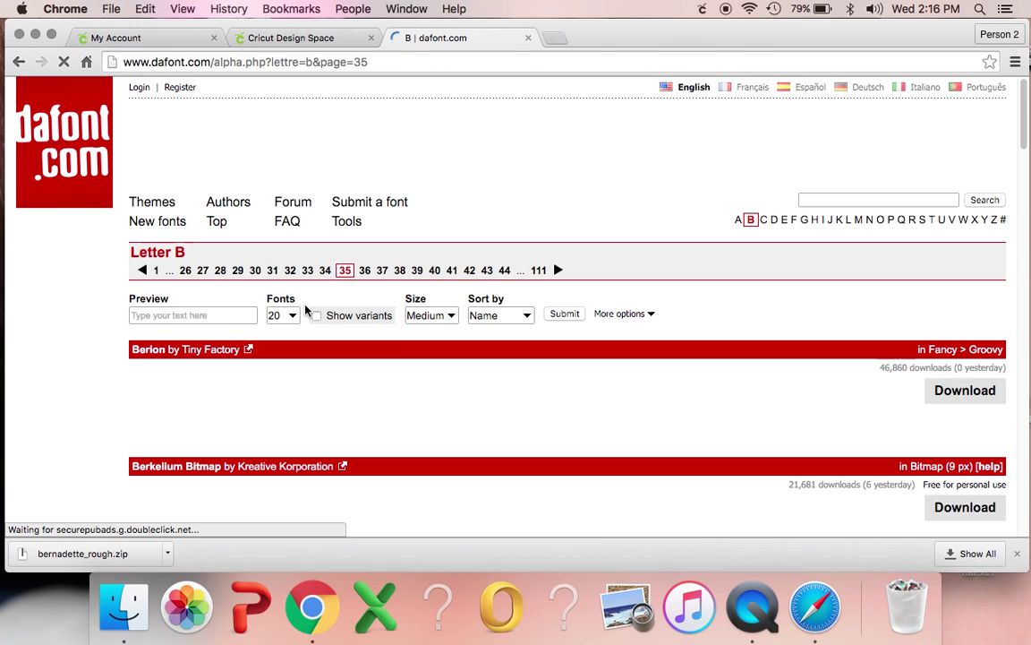
scroll(305, 310, down, 15)
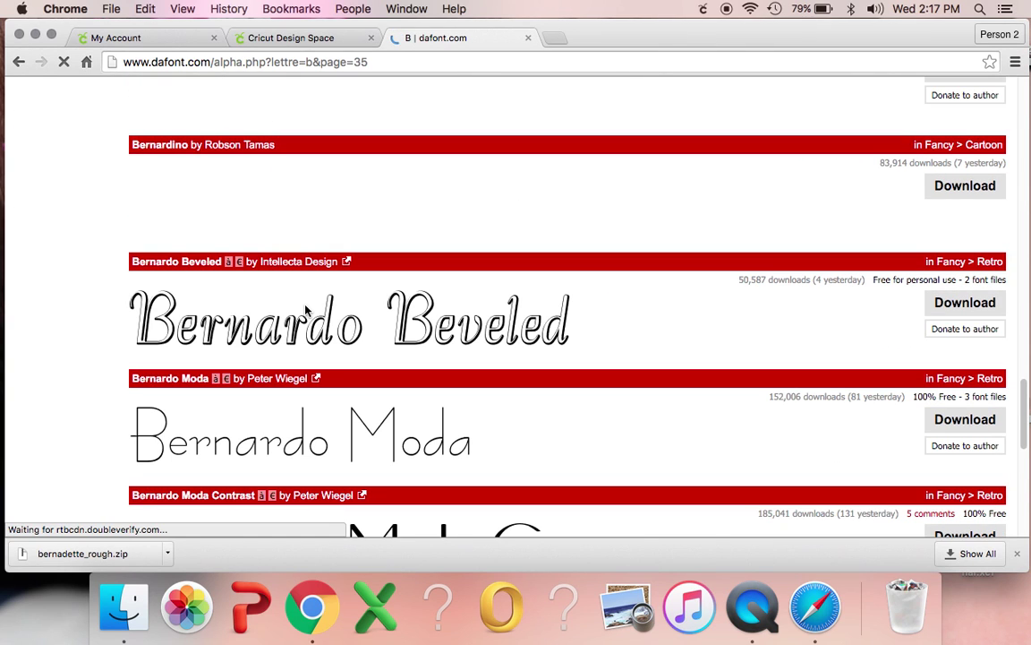
scroll(305, 309, down, 5)
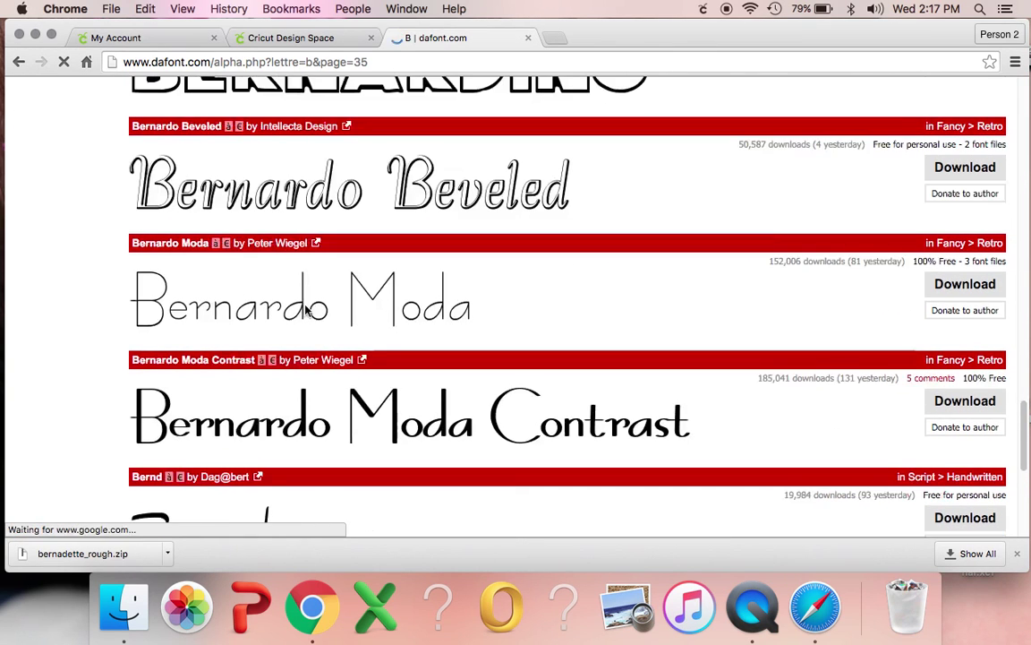
scroll(305, 310, down, 3)
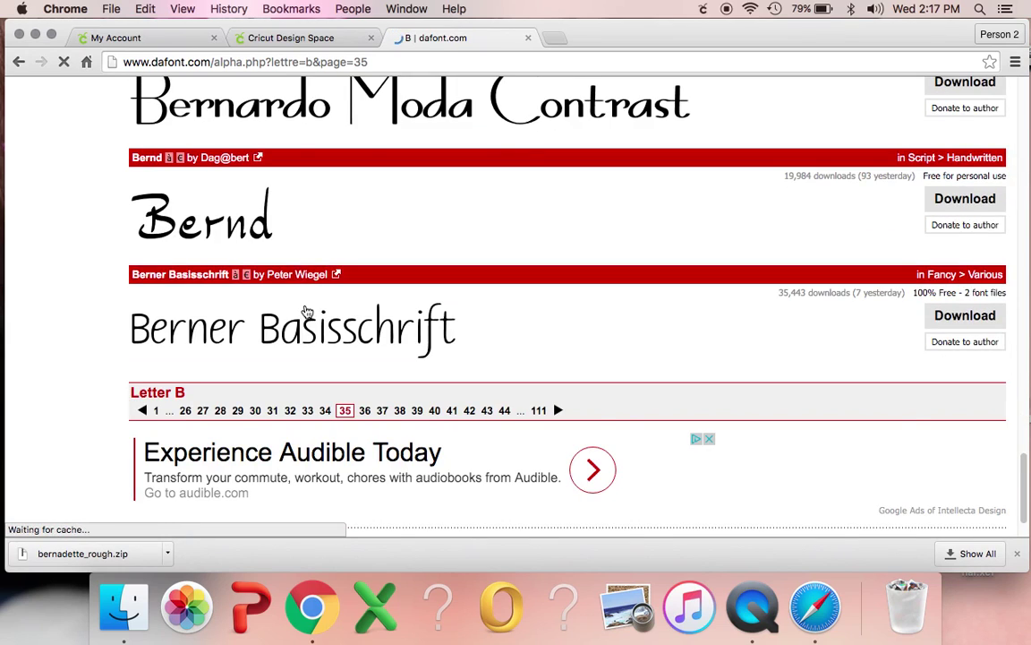
scroll(307, 311, up, 10)
scroll(259, 295, up, 1)
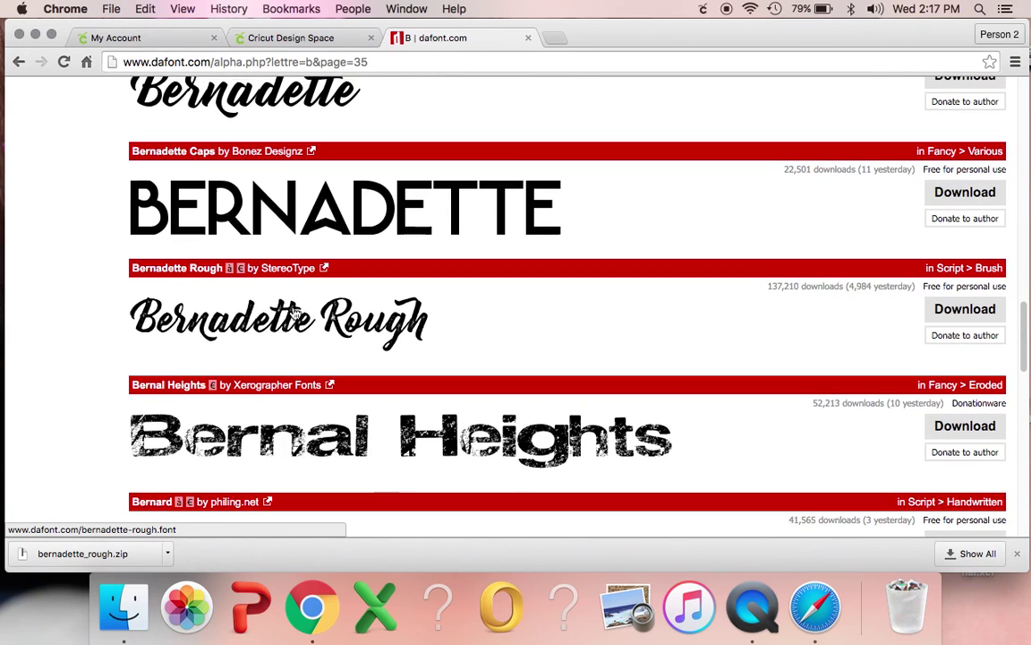
Open Bernadette Rough's page, preview a custom sample sentence, and download the font
click(165, 270)
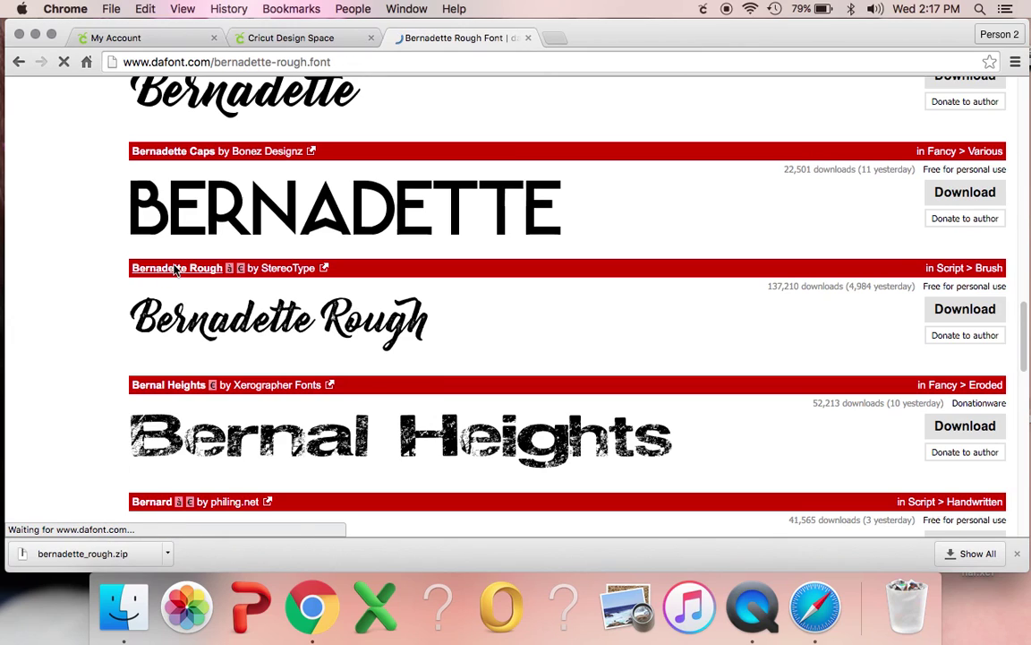
click(183, 295)
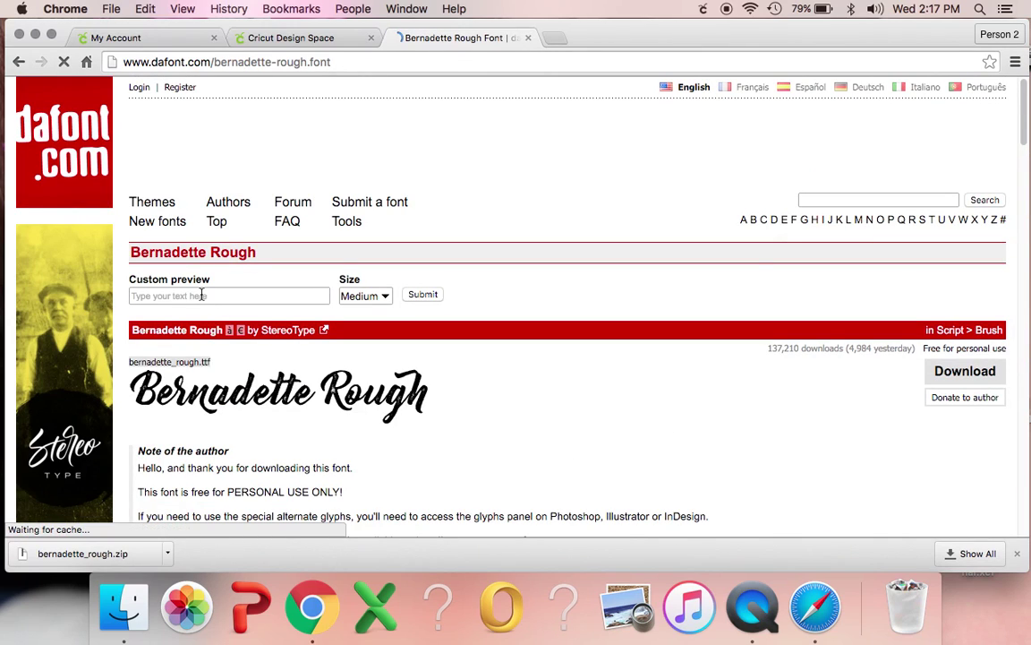
text(Lindsey)
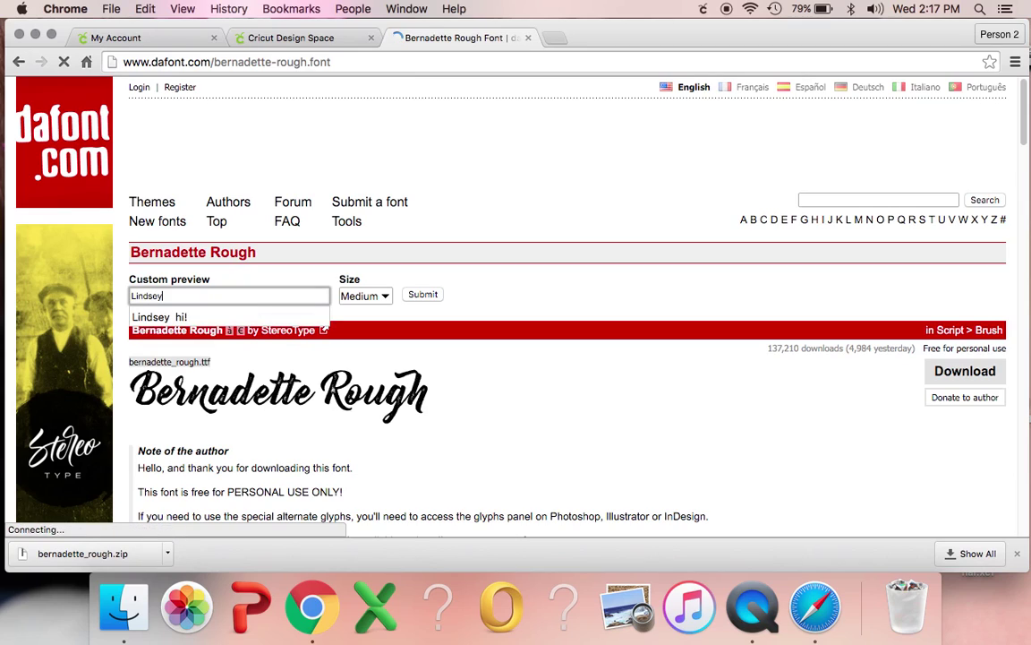
text( hi whats going)
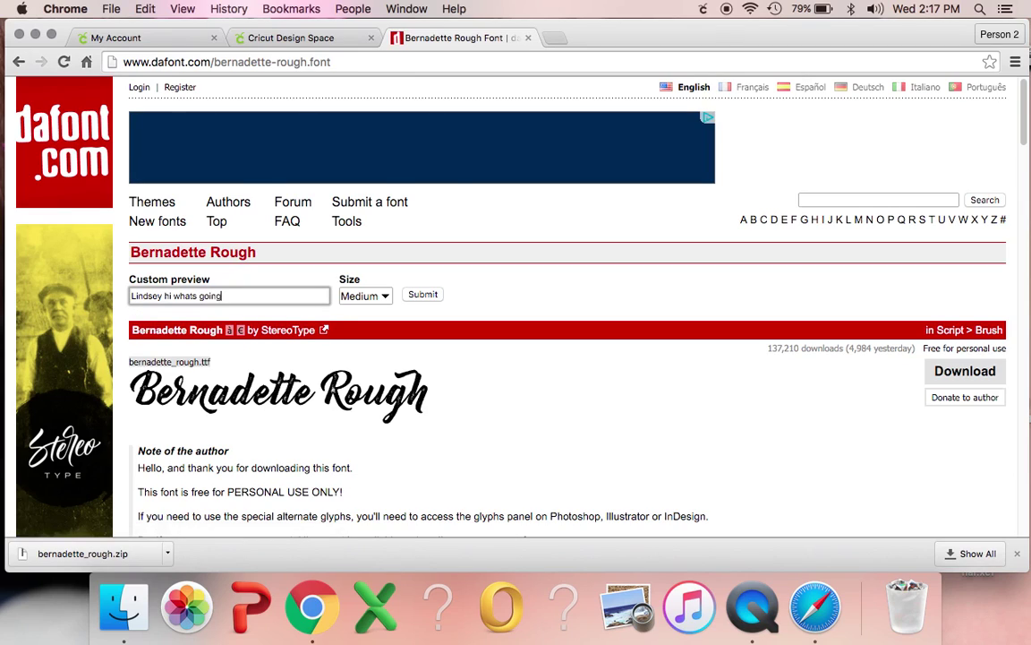
text( on?)
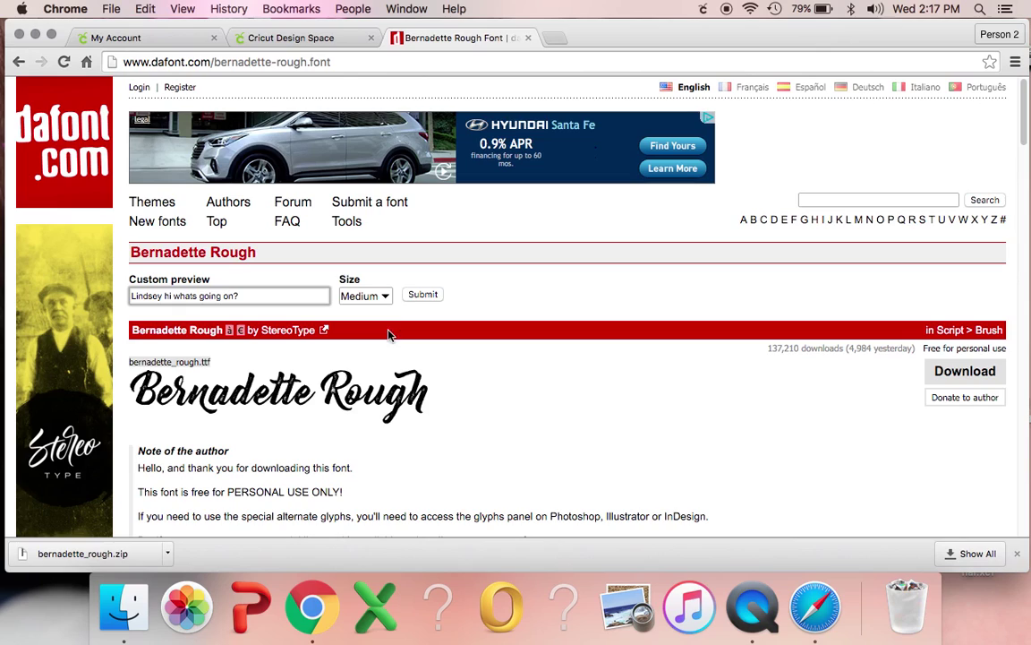
click(409, 299)
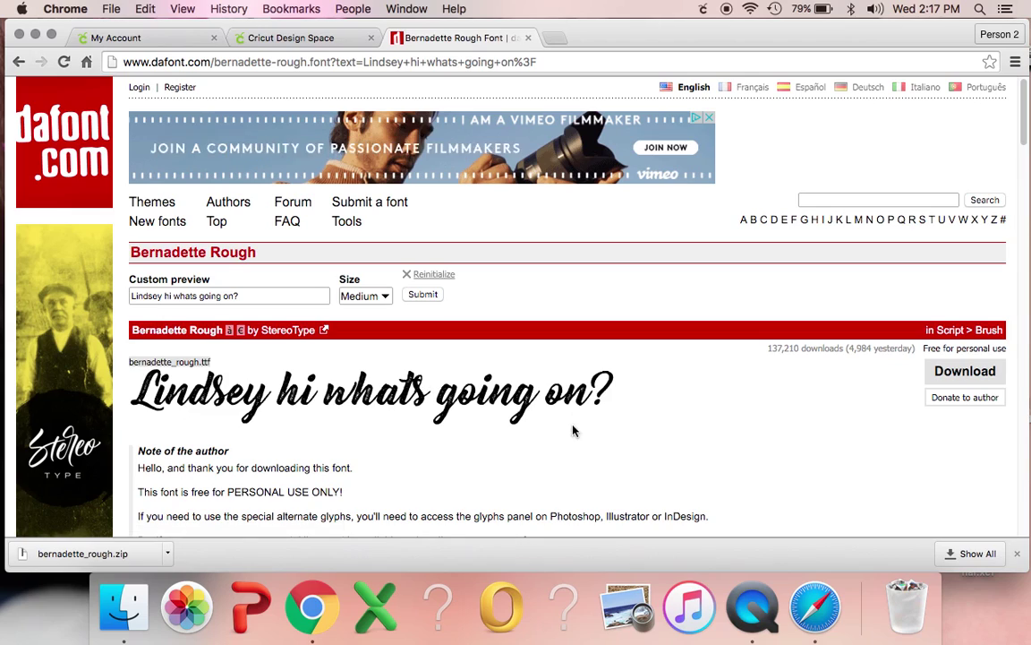
click(964, 371)
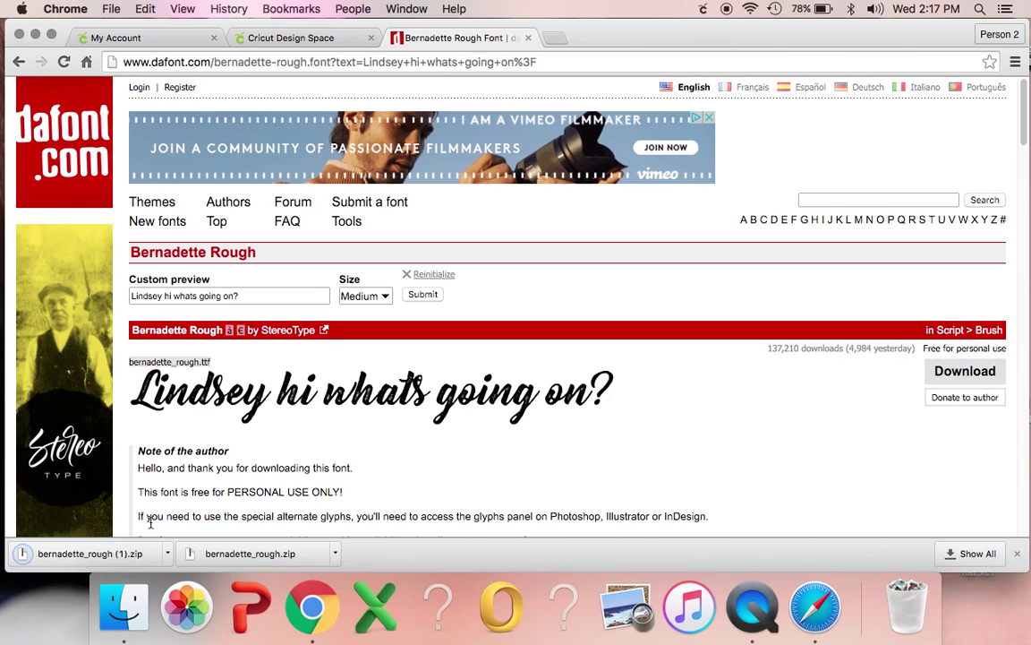
Unzip bernadette_rough (1).zip and open bernadette_rough.ttf in Font Book
click(139, 555)
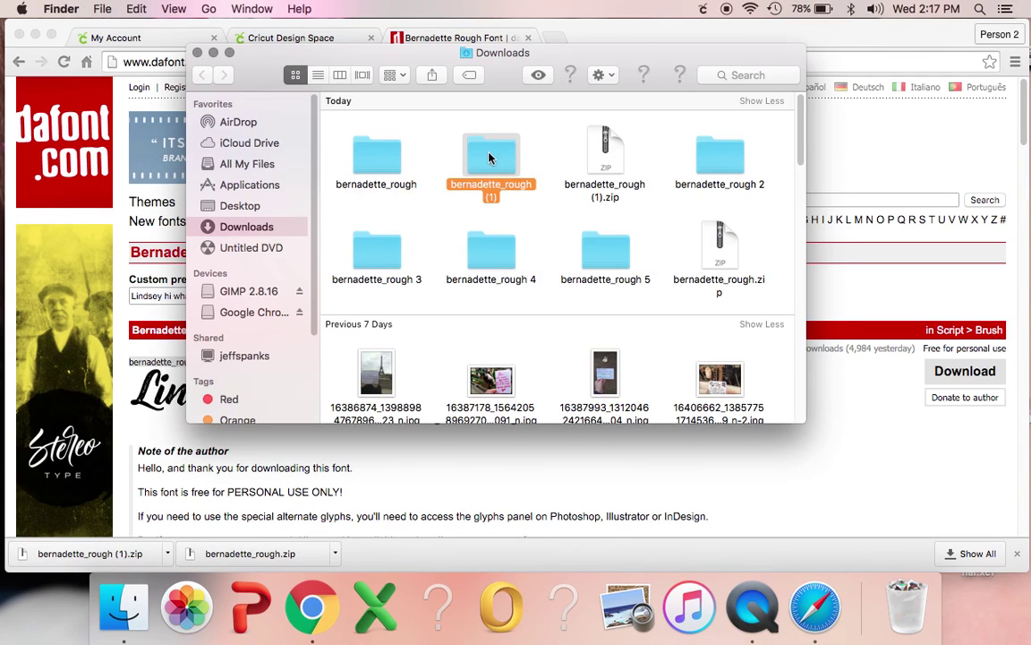
double_click(489, 158)
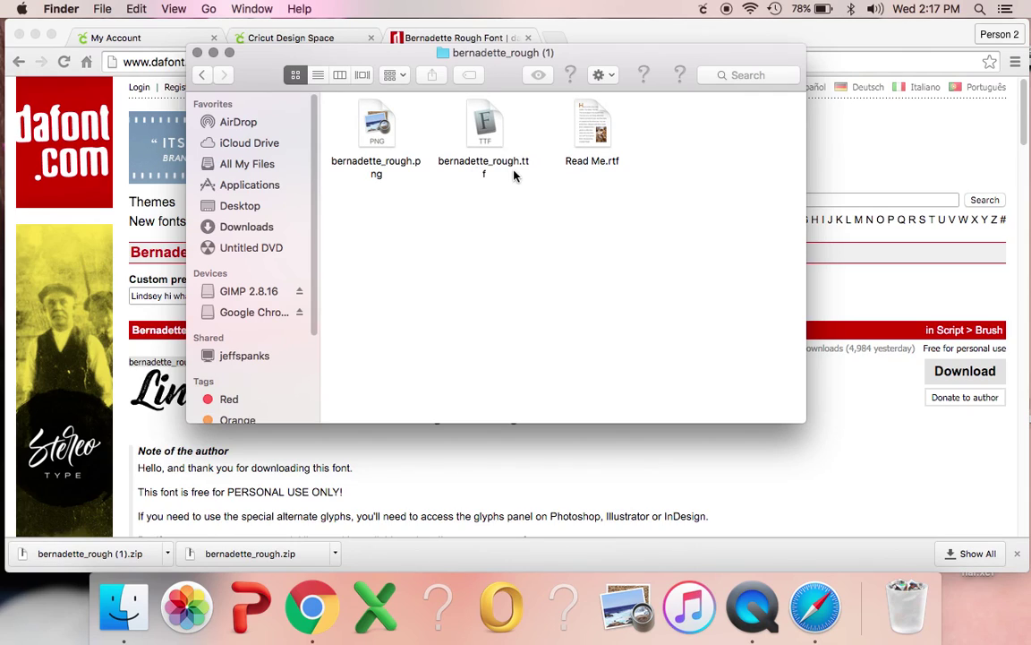
click(489, 134)
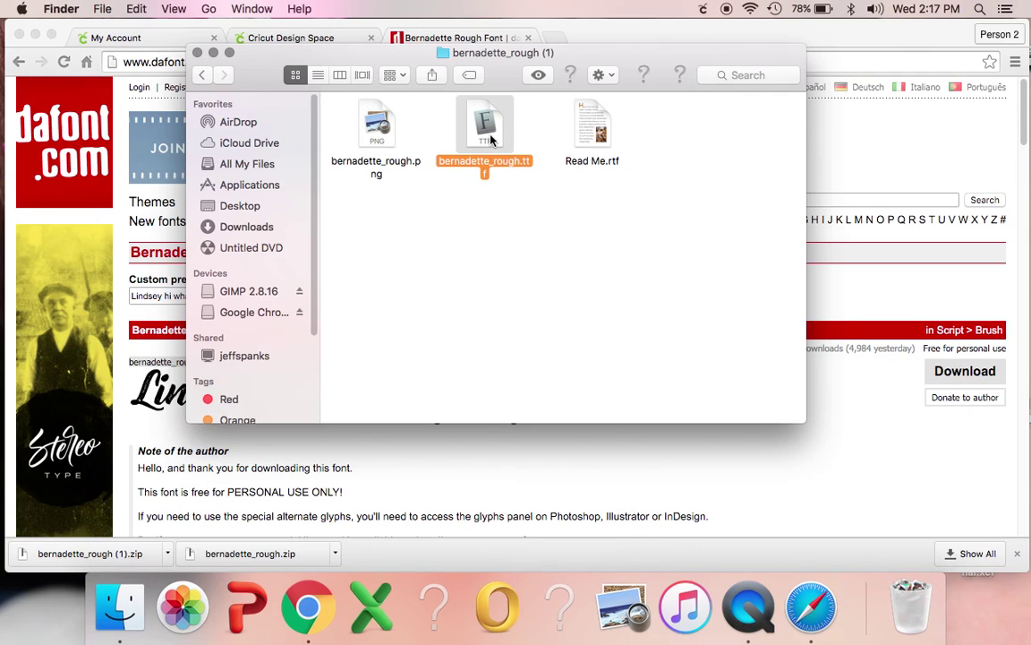
double_click(490, 139)
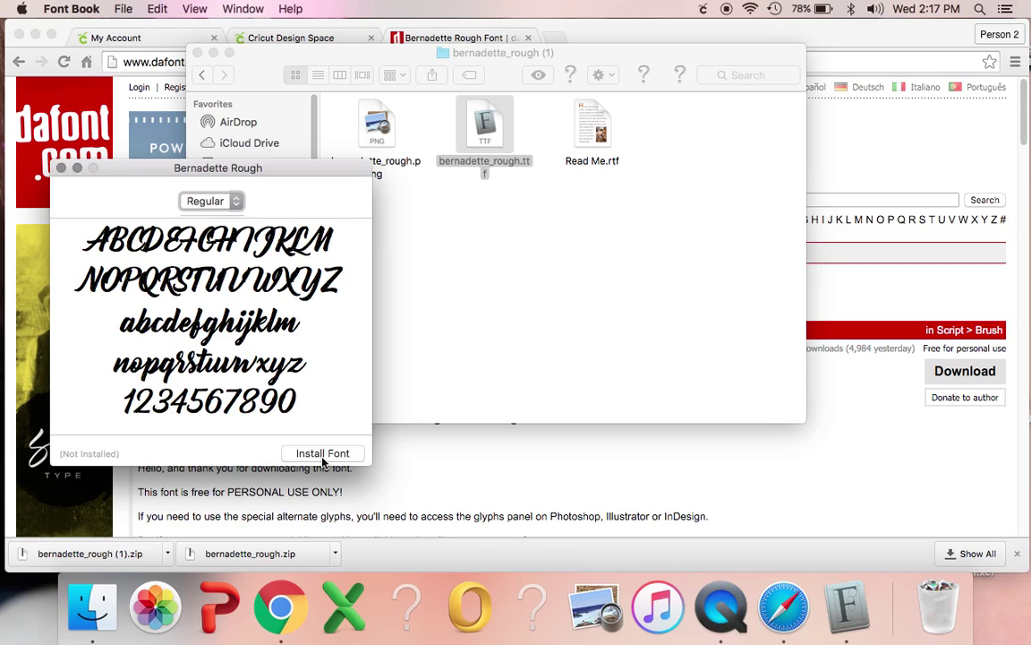
Install Bernadette Rough, ticking the file past the Font Validation warning
click(322, 454)
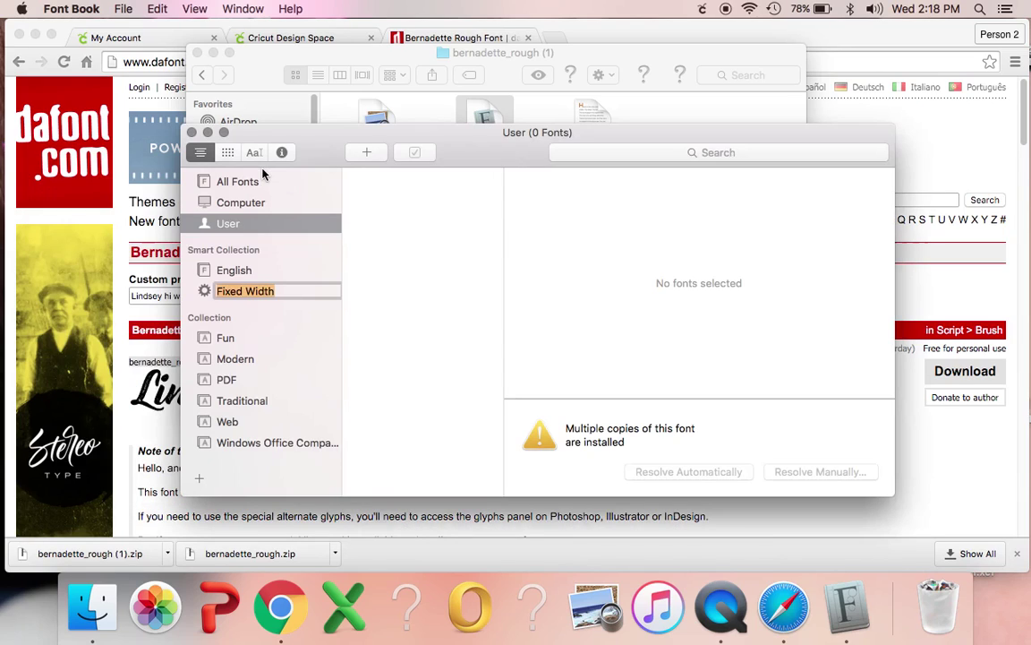
drag(313, 136, 288, 106)
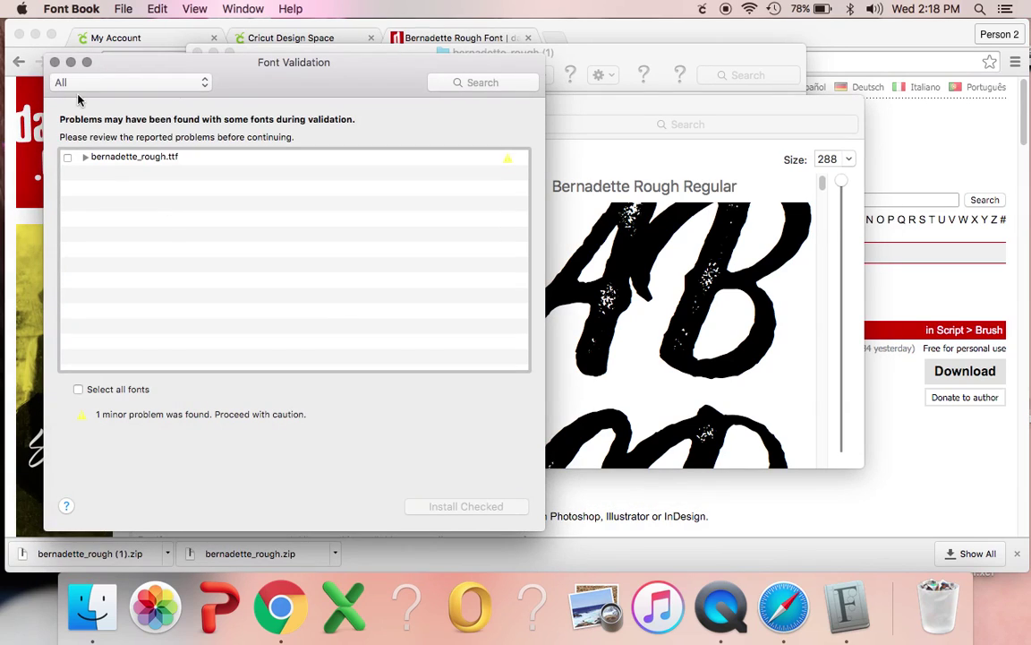
click(68, 157)
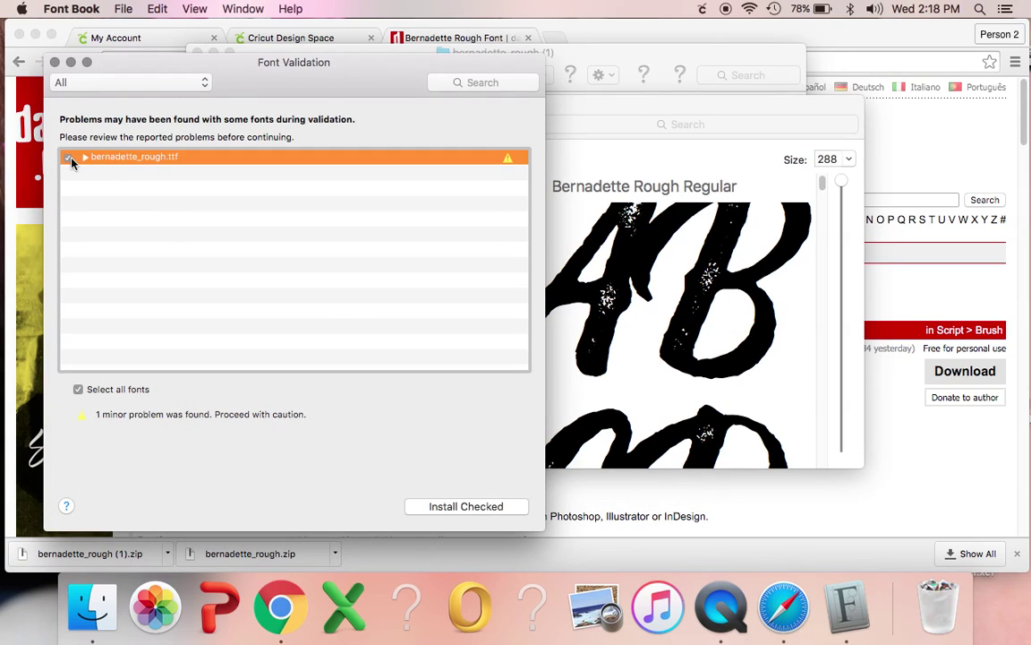
click(510, 507)
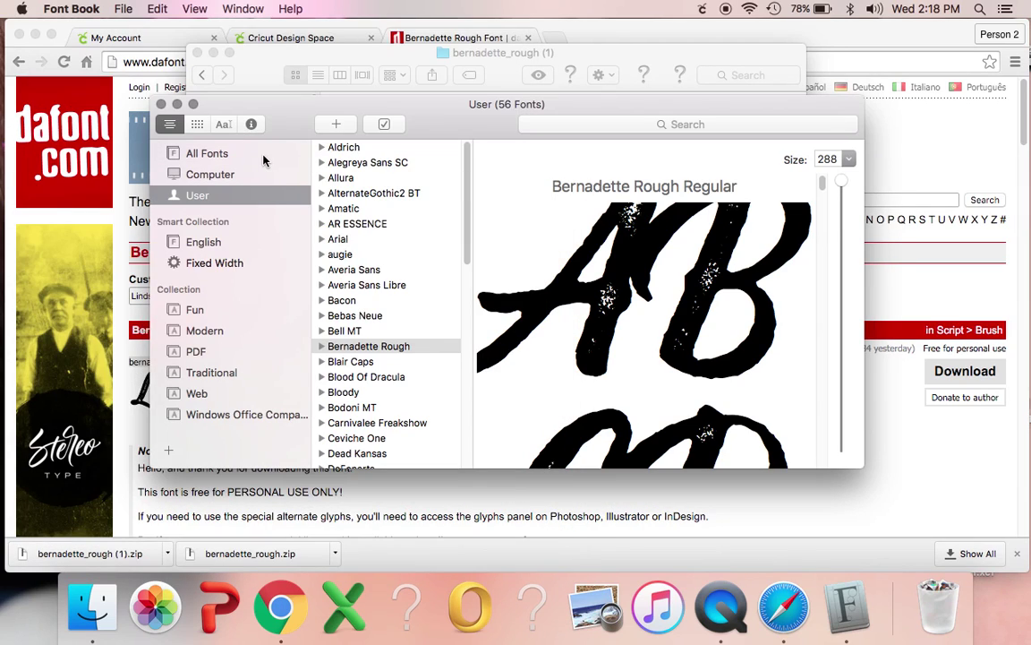
Quit Font Book, close Finder, and return to the Cricut Design Space tab
click(161, 105)
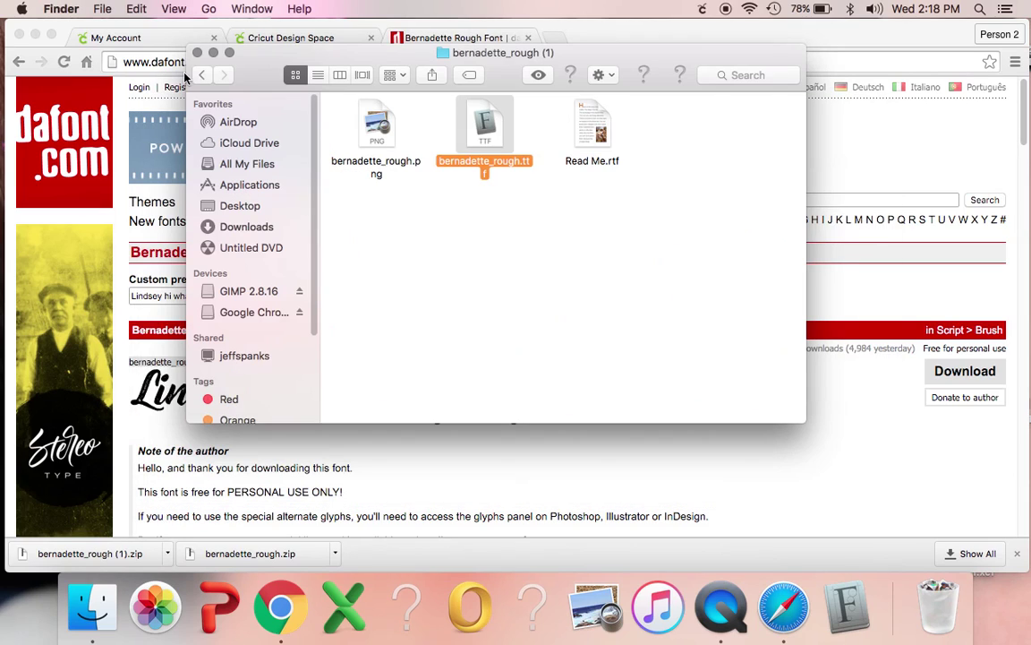
click(197, 53)
click(273, 40)
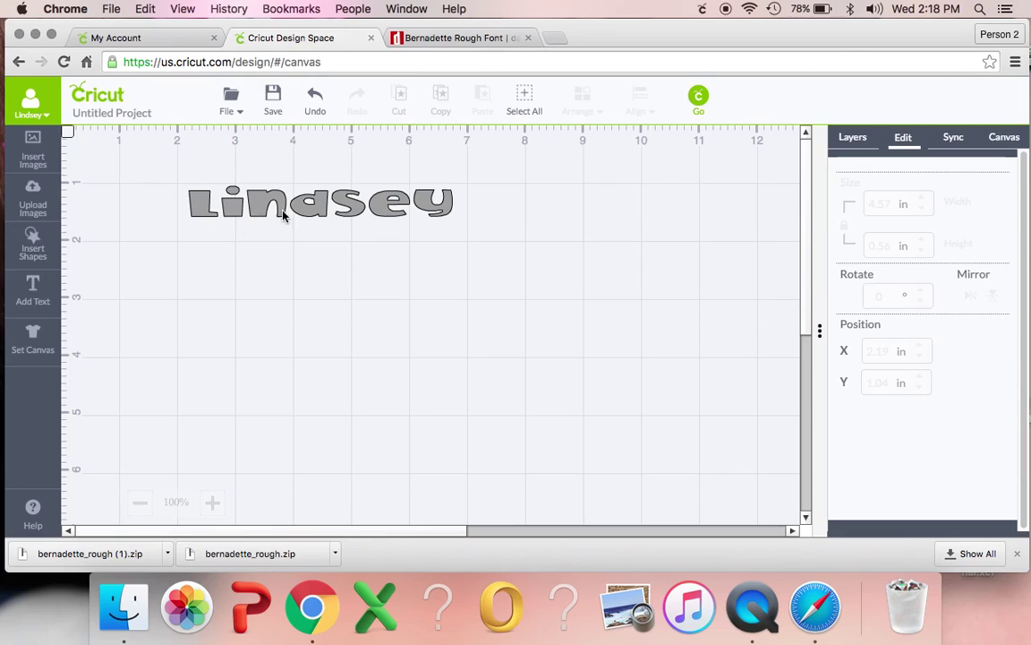
Select the name text and set its font to Bernadette Rough Regular
key(super+a)
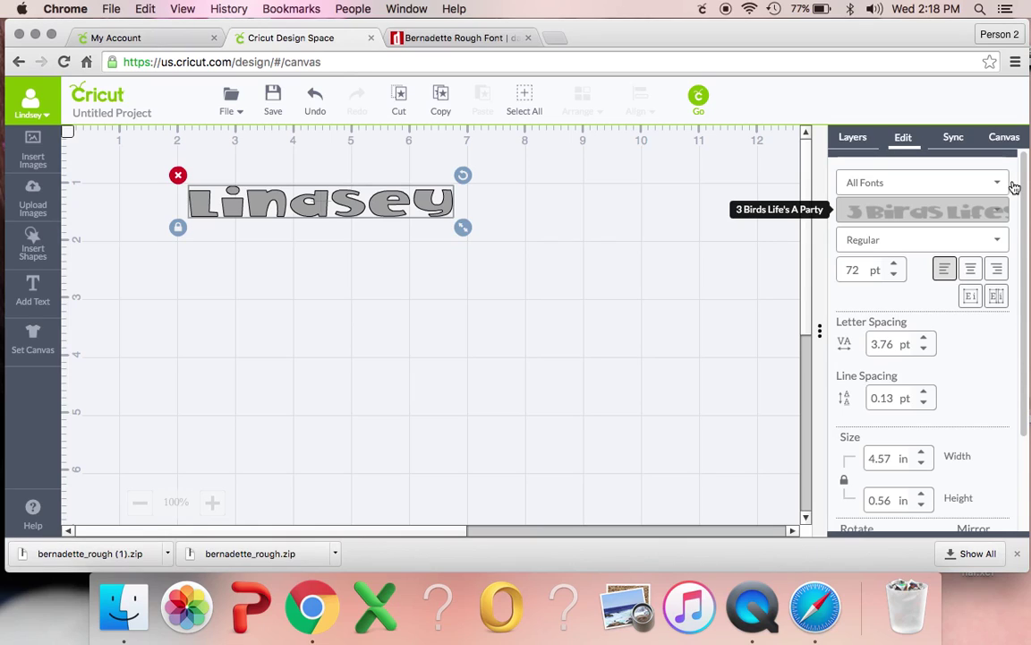
click(998, 210)
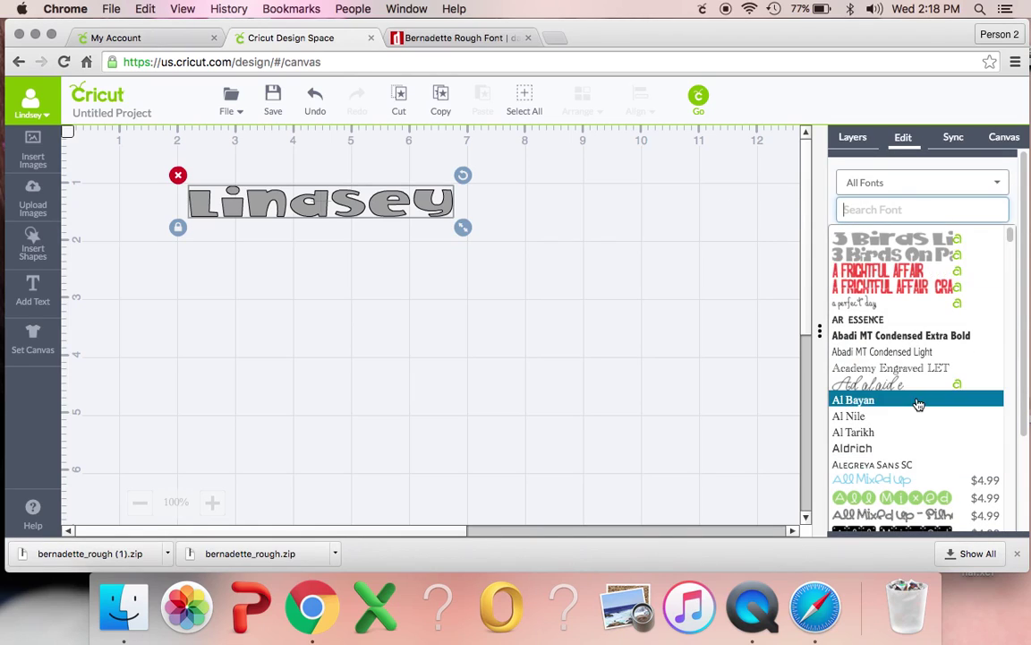
scroll(922, 401, down, 10)
scroll(917, 407, down, 15)
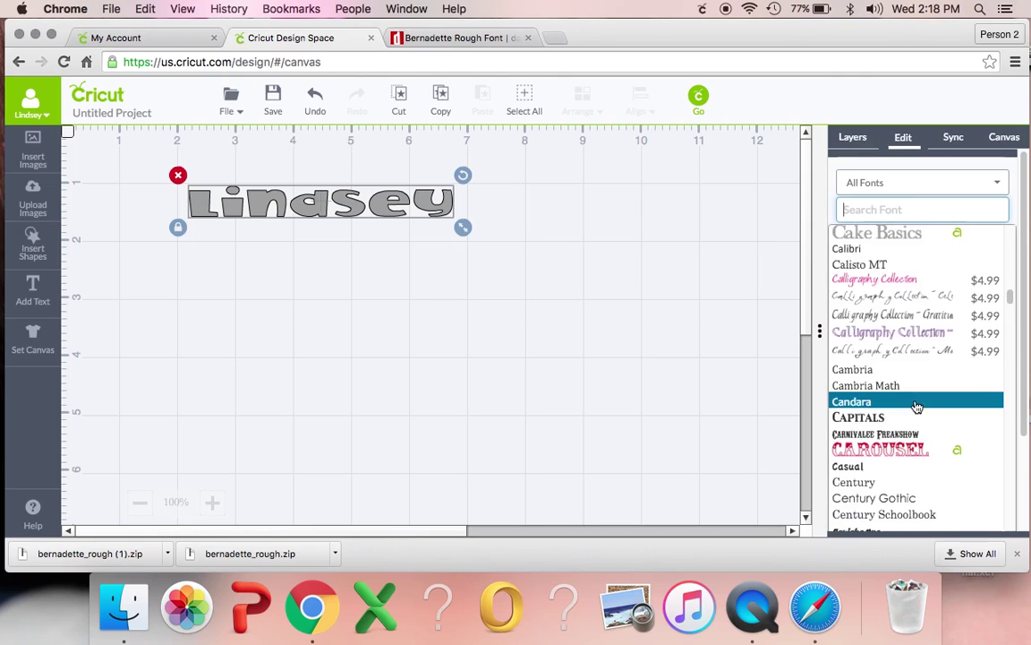
scroll(918, 408, up, 5)
scroll(917, 407, up, 10)
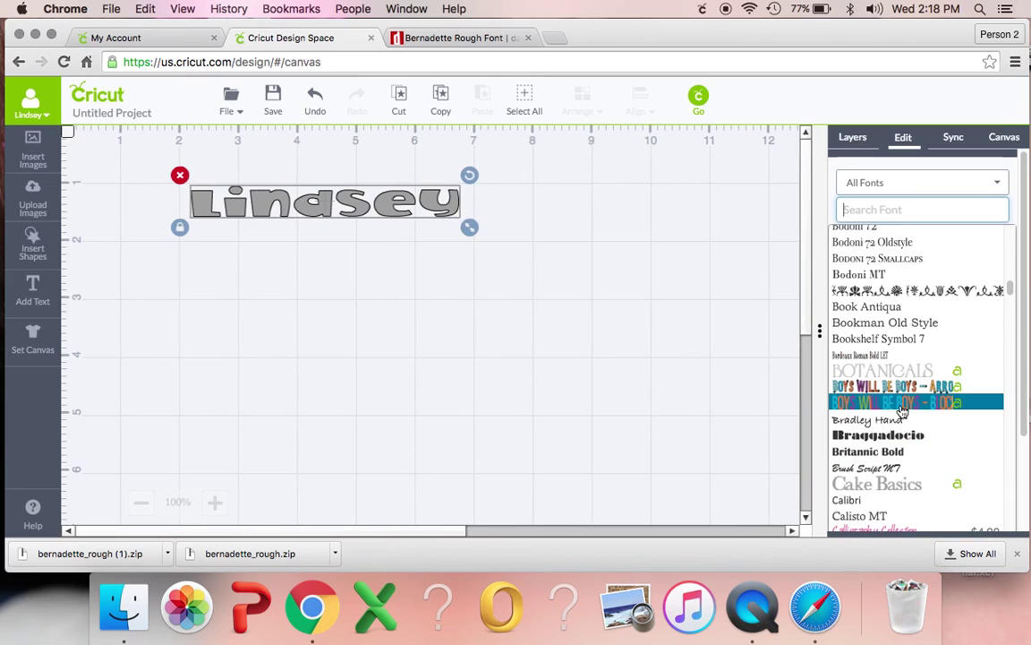
scroll(916, 407, up, 5)
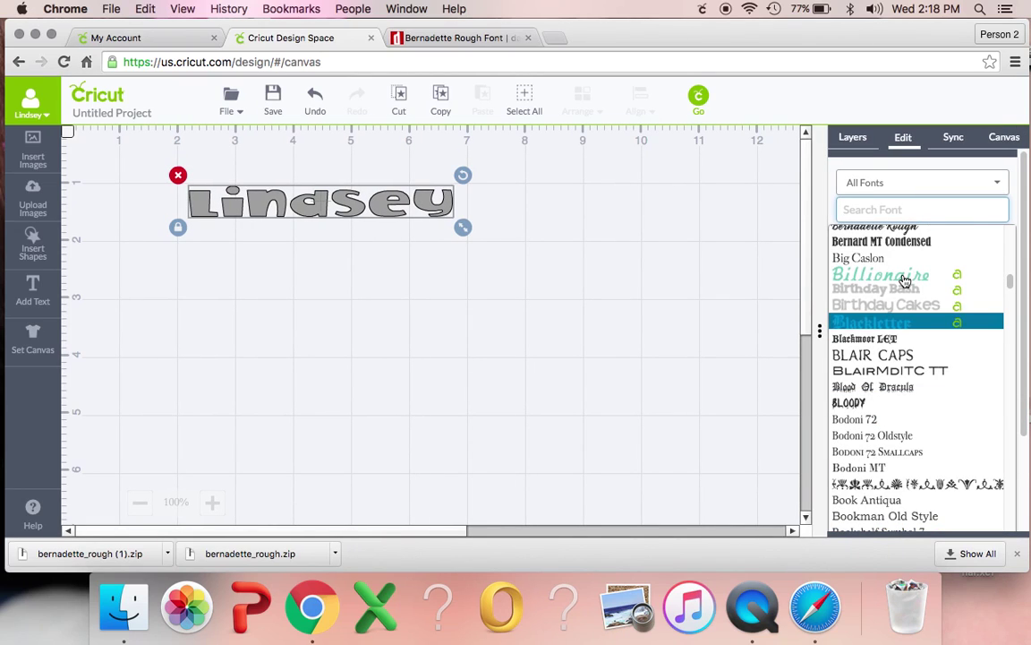
scroll(904, 280, up, 2)
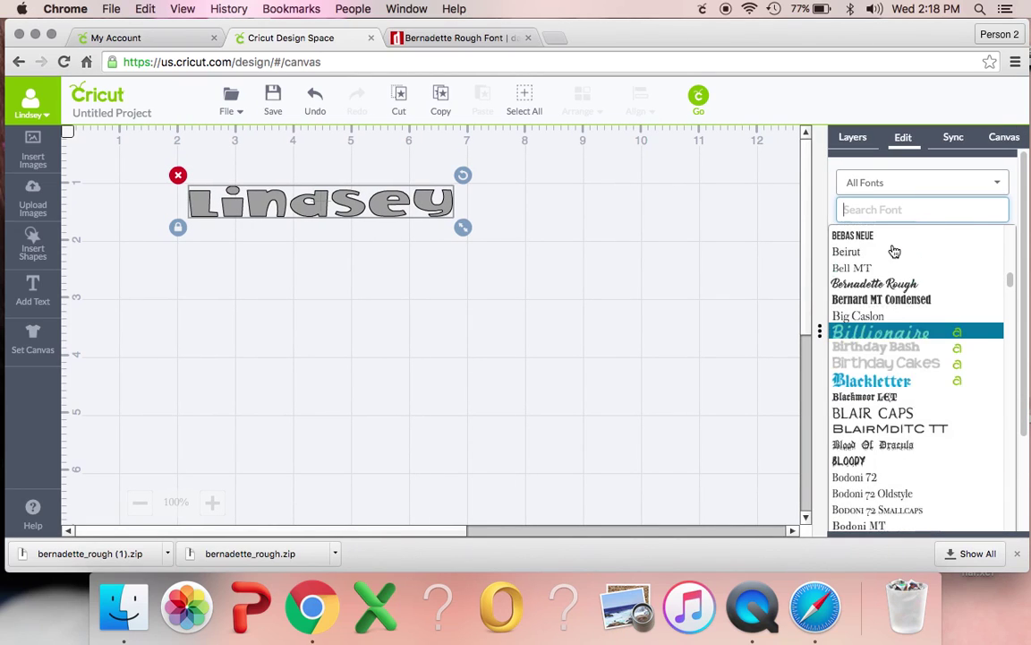
click(865, 293)
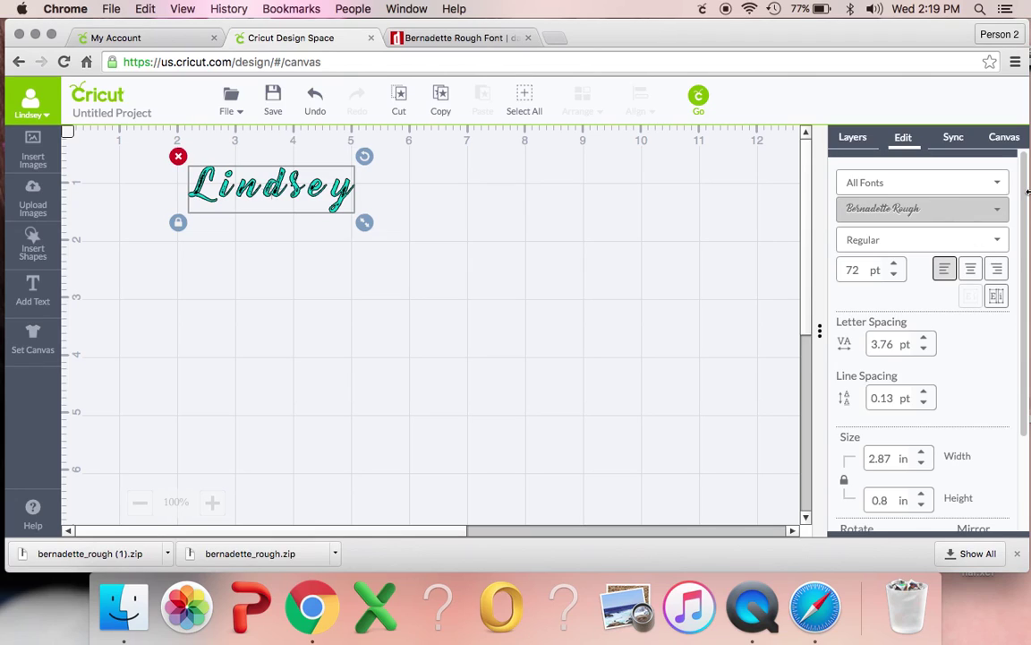
Apply the Heartland font from the H section to the name, then reselect the text
scroll(959, 325, down, 10)
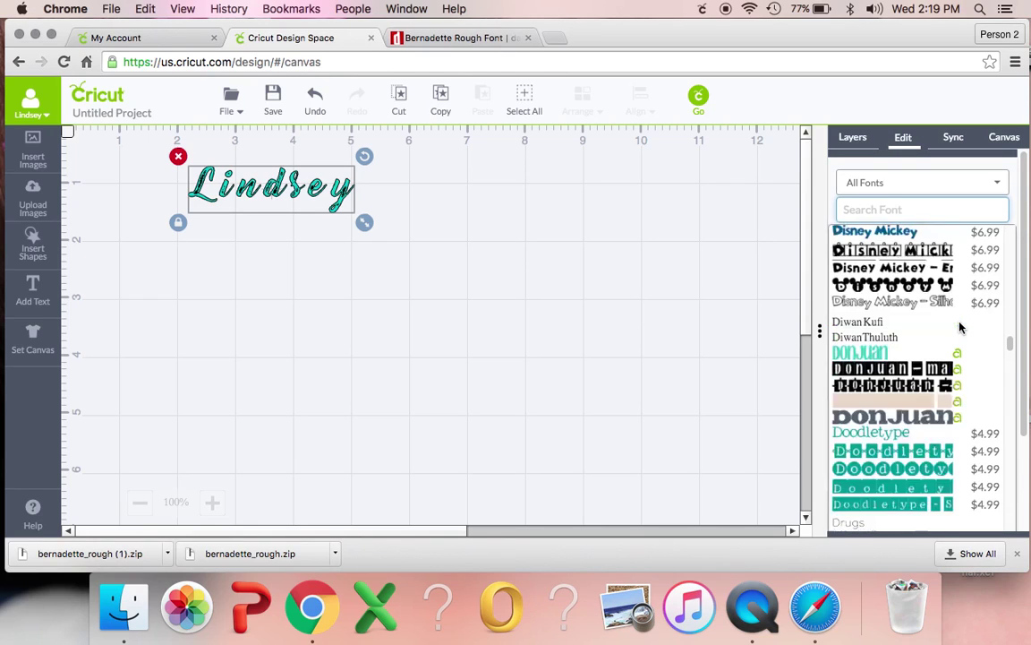
scroll(959, 327, down, 15)
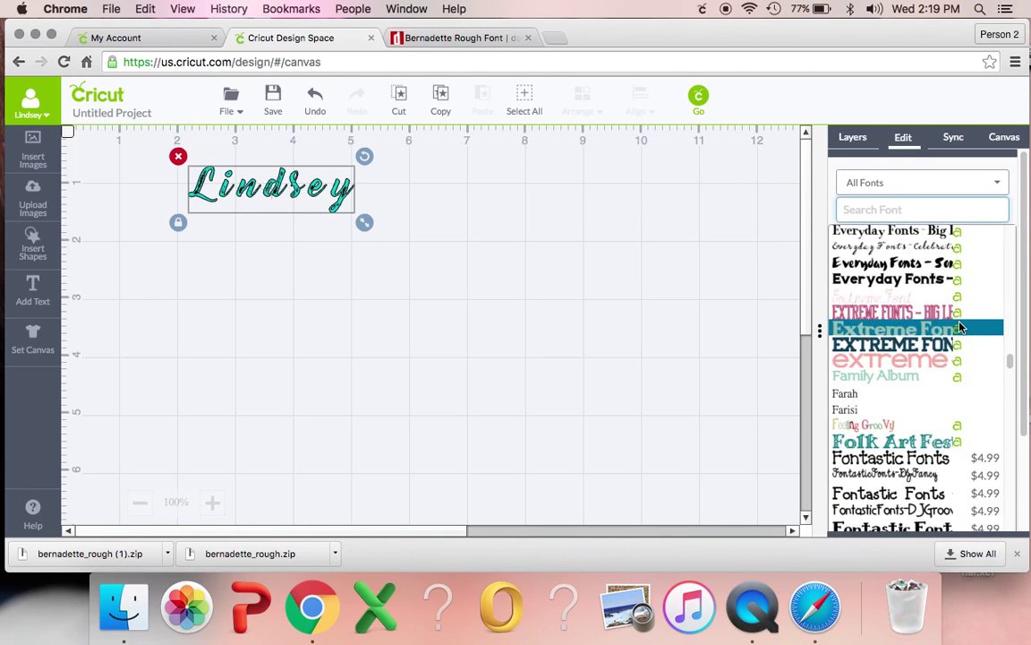
scroll(958, 328, down, 15)
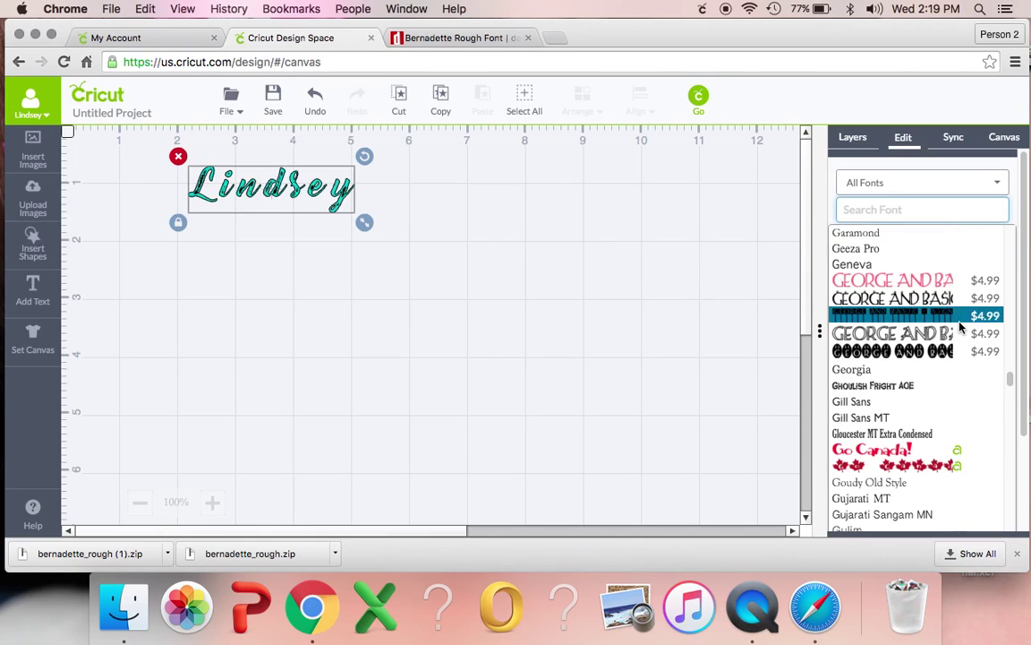
scroll(959, 327, down, 10)
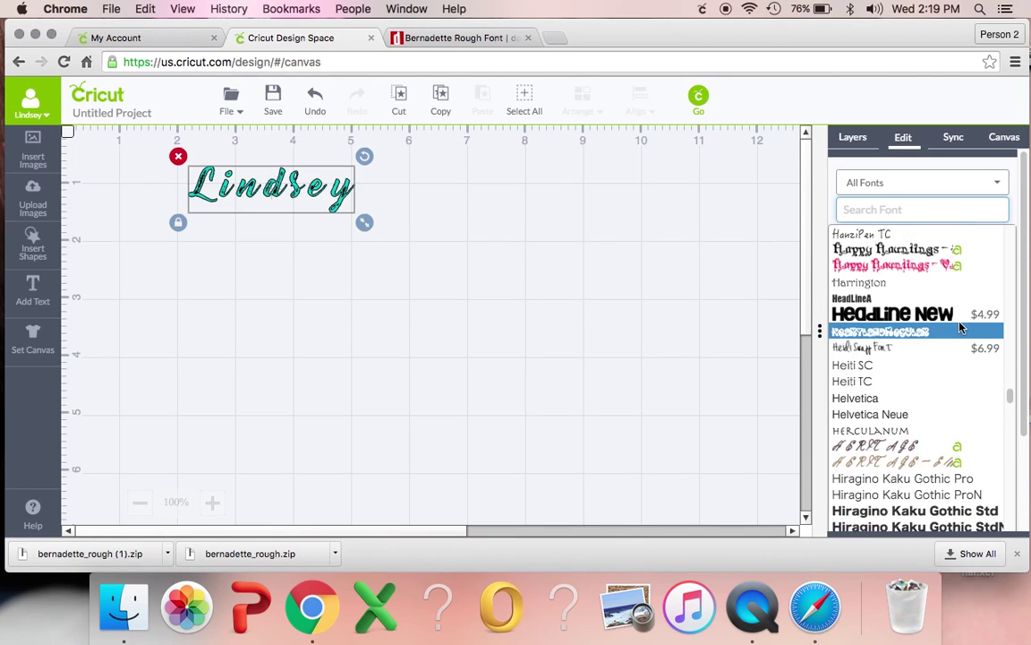
click(904, 333)
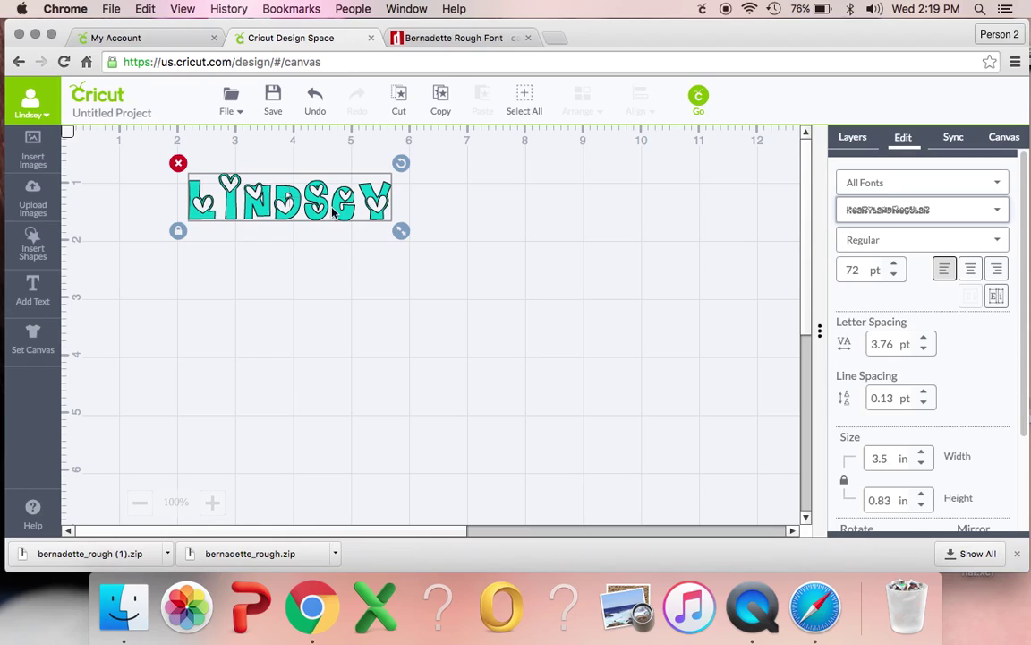
click(521, 269)
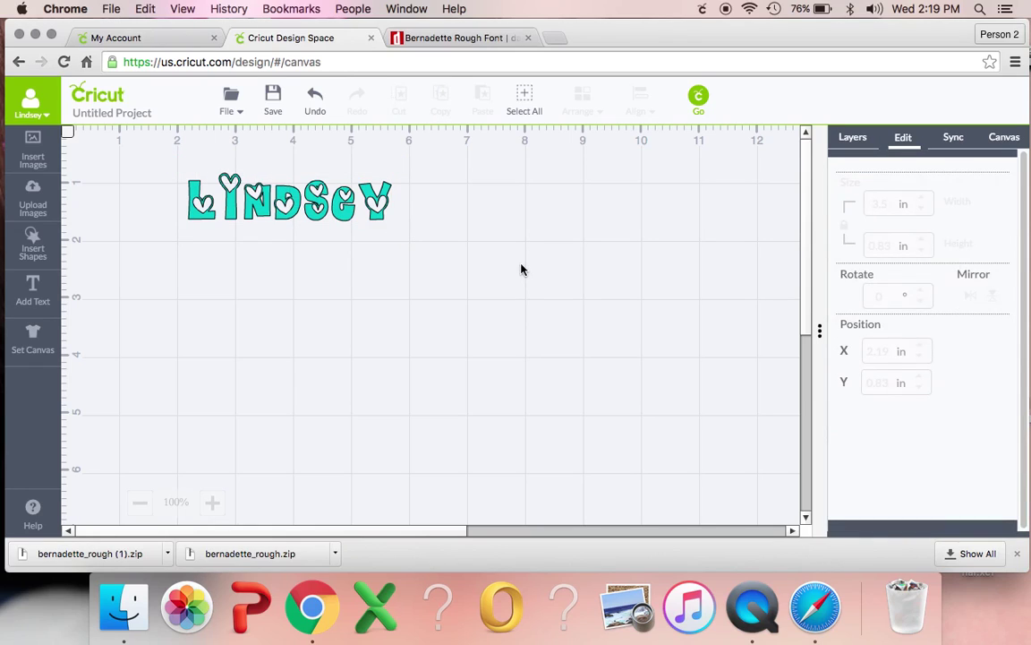
click(289, 204)
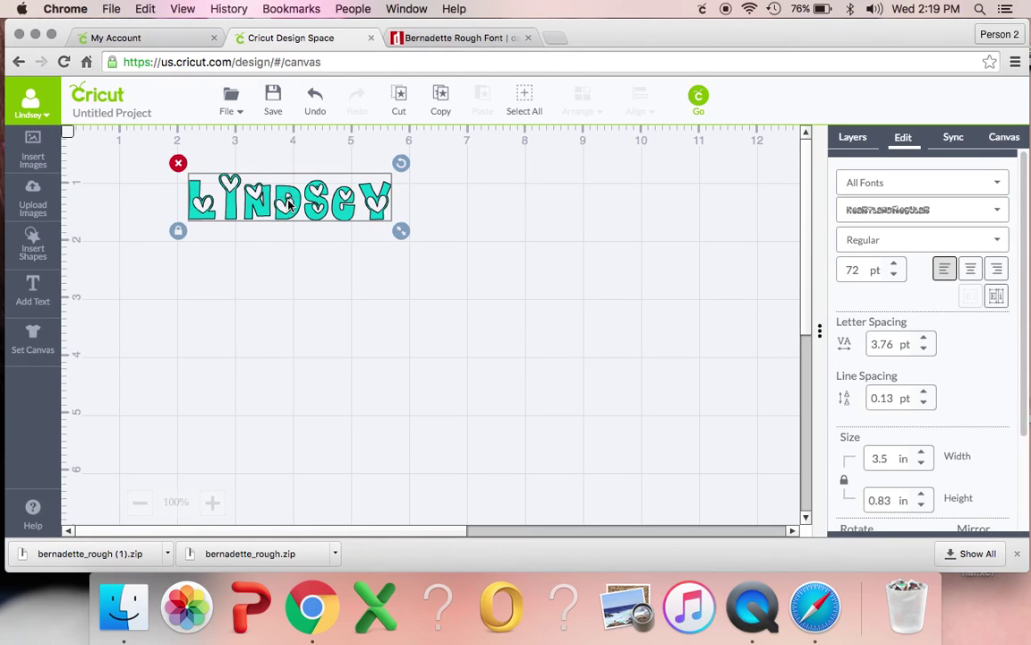